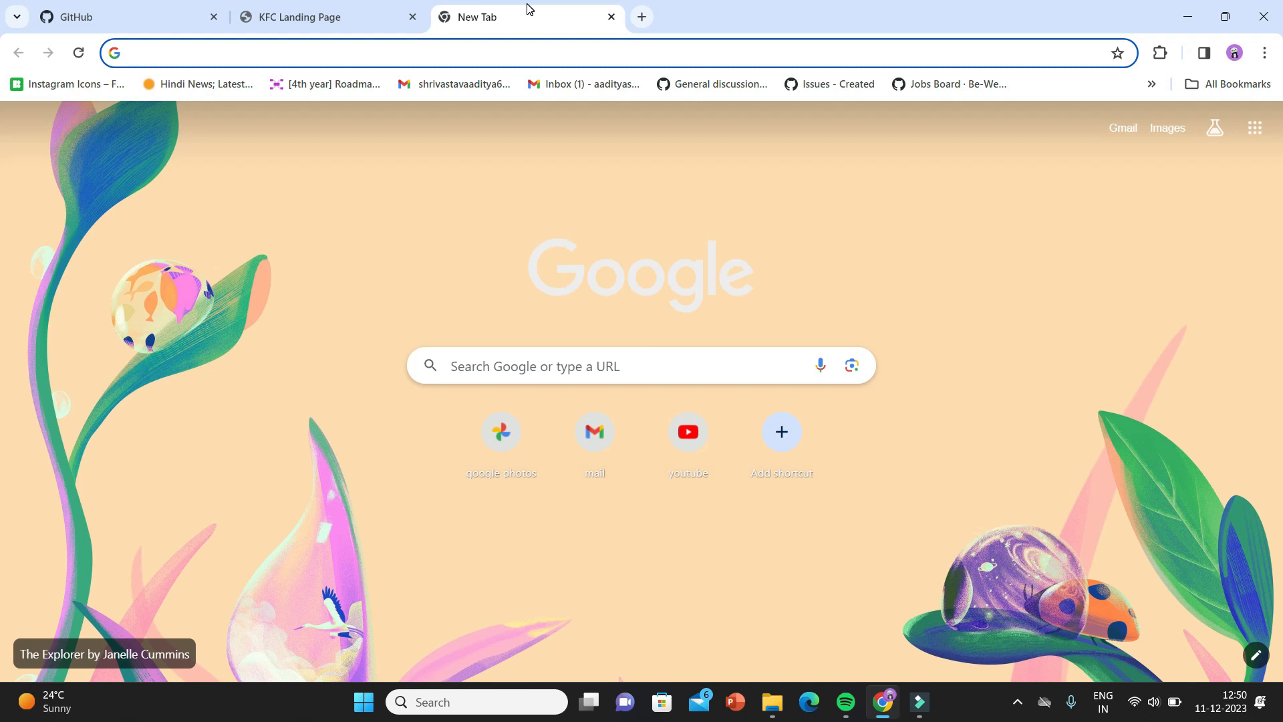
Step: View the local KFC landing page that is already open in the browser
click(352, 8)
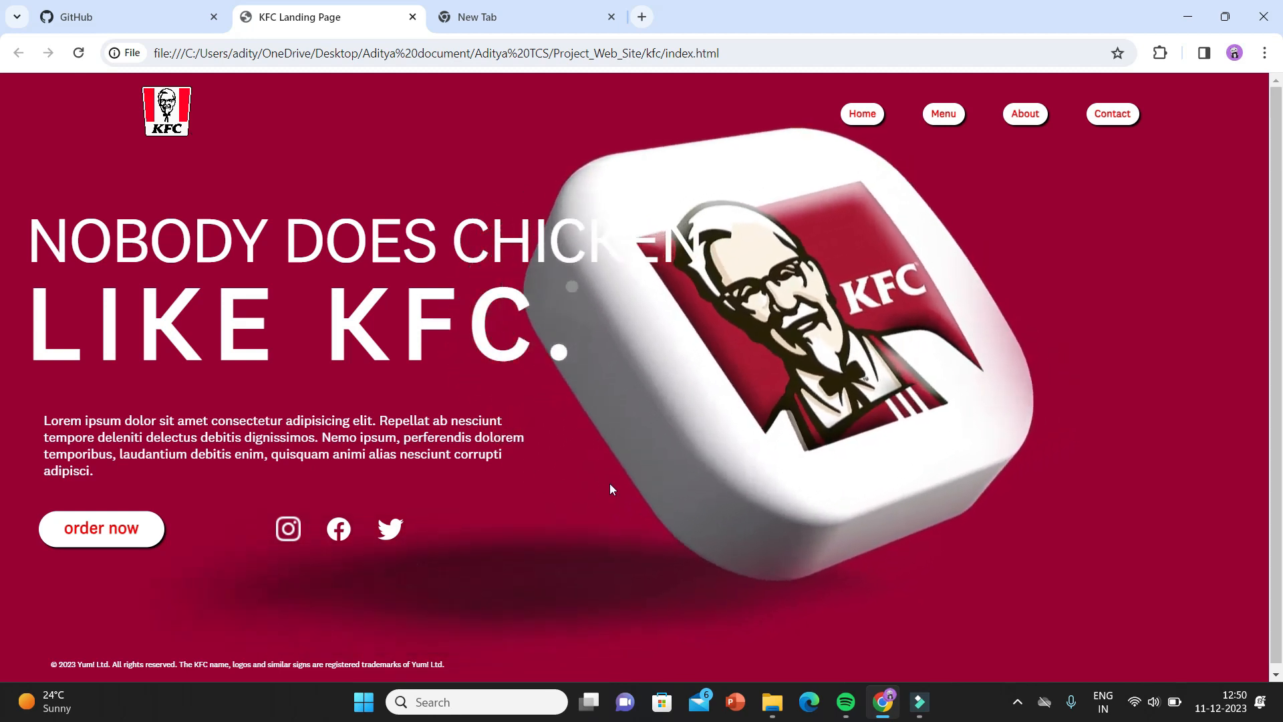
scroll(614, 494, down, 1)
scroll(613, 494, up, 1)
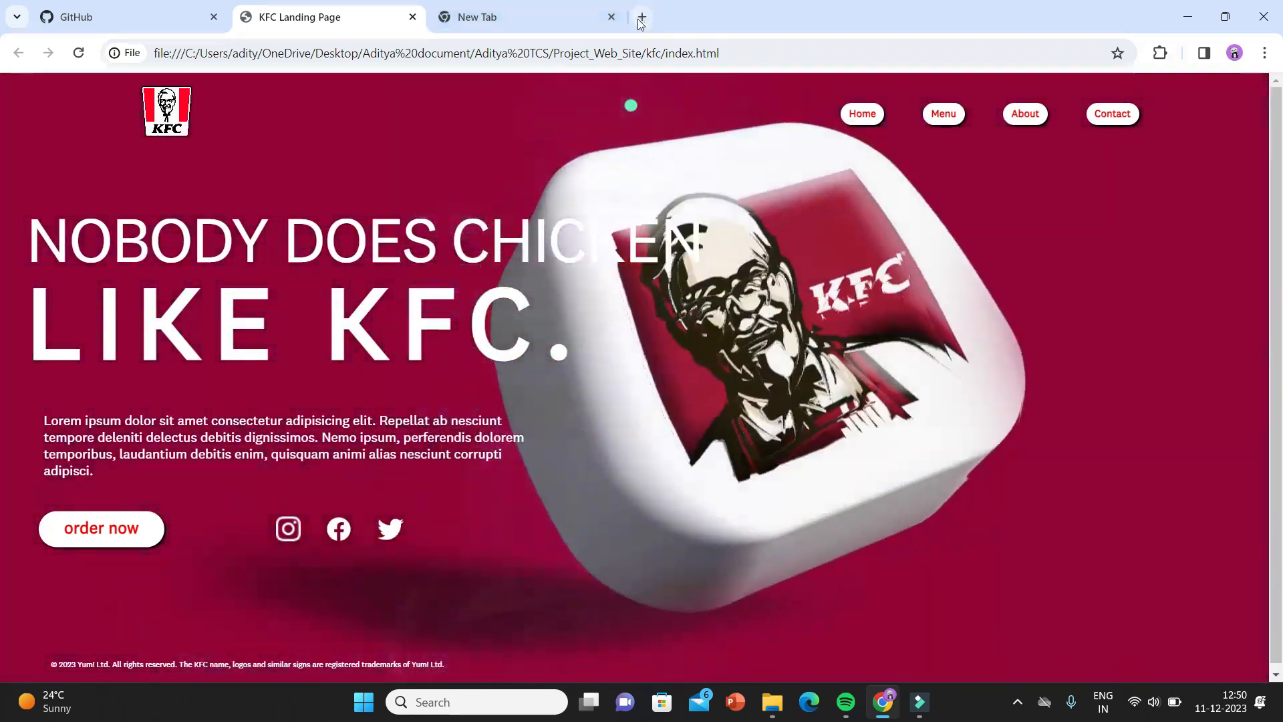
Step: Search Google for "github" in a new tab and open the GitHub website
click(641, 17)
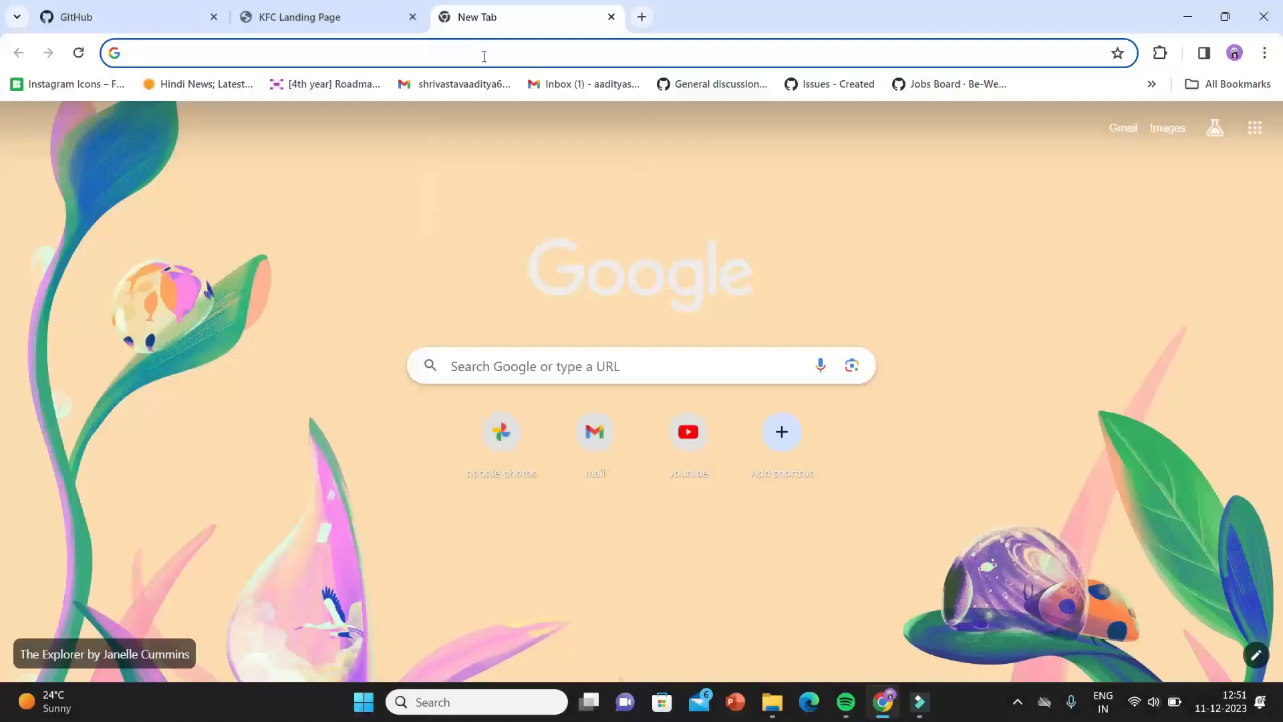
click(484, 57)
text(git)
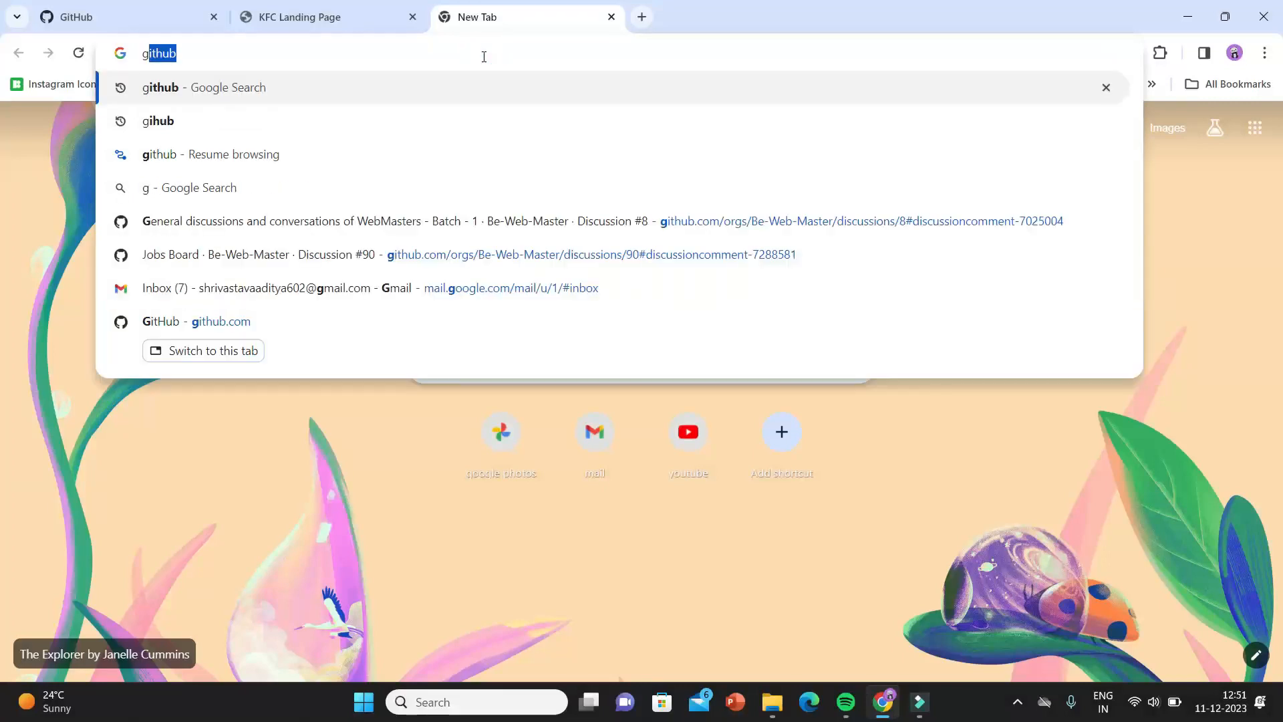
text(hub)
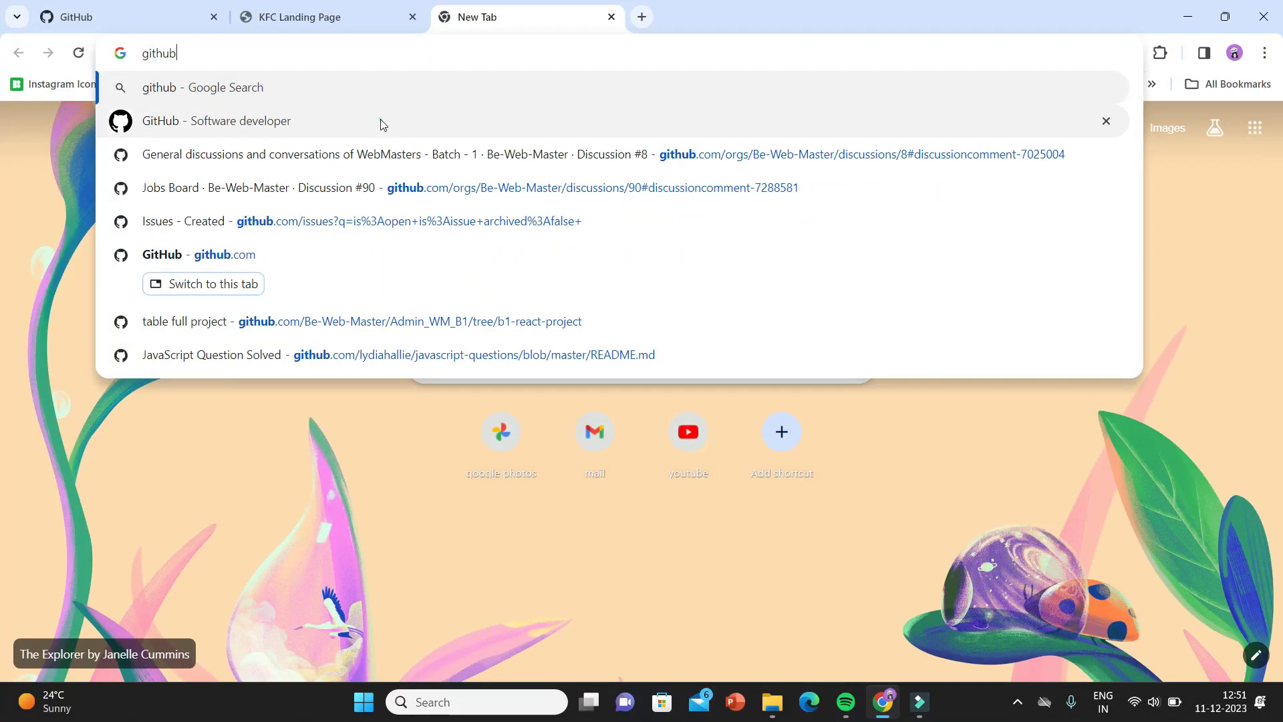
key(Return)
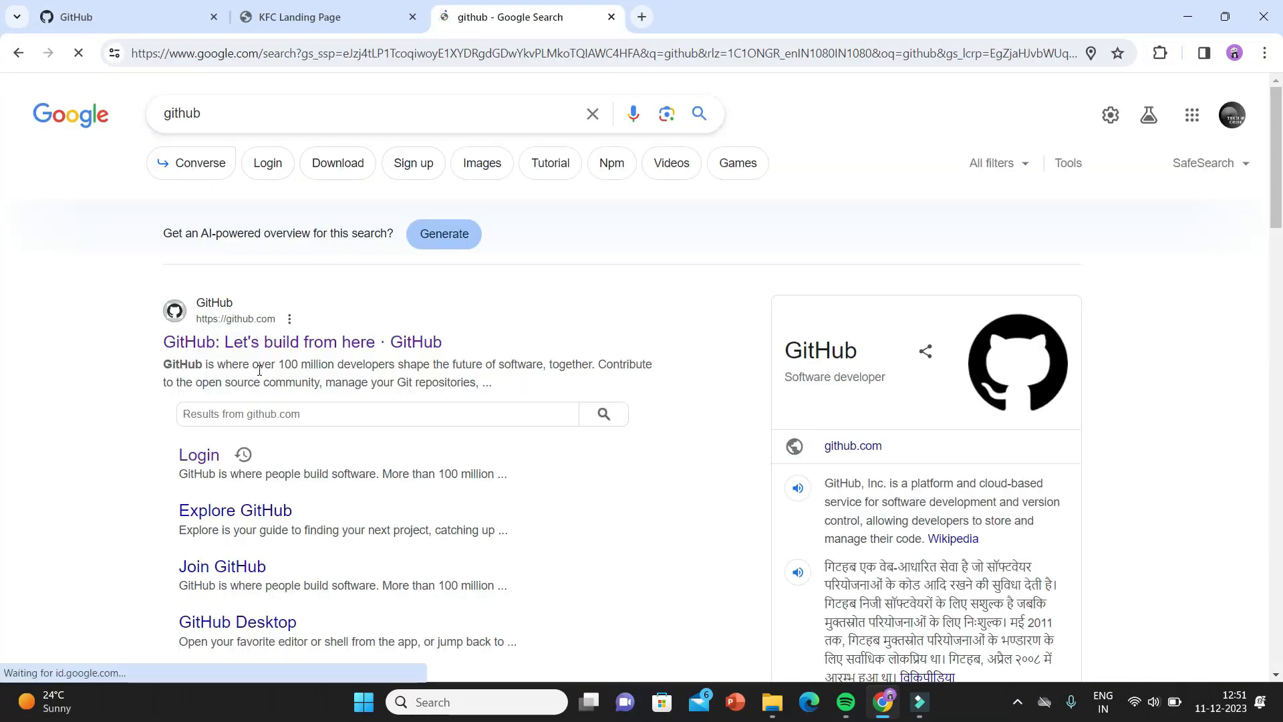
click(291, 342)
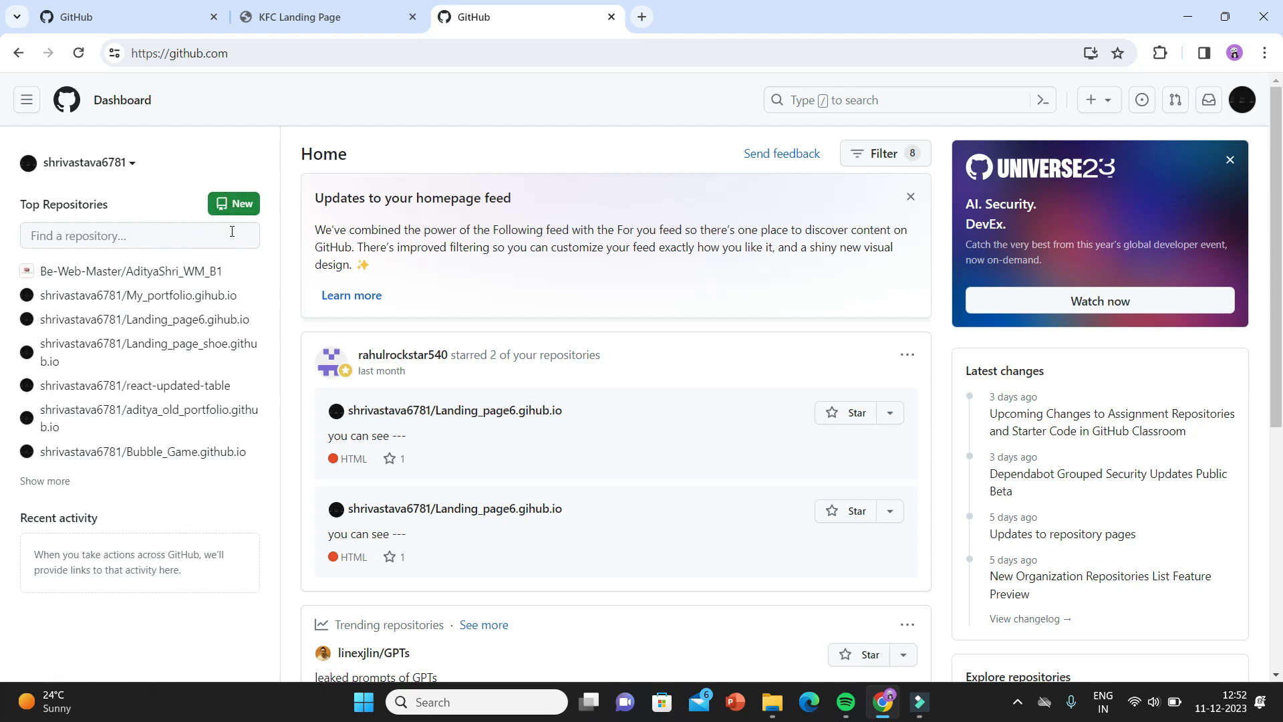
Step: Start a new GitHub repository and name it kfc_landing_Page.github.io
click(241, 203)
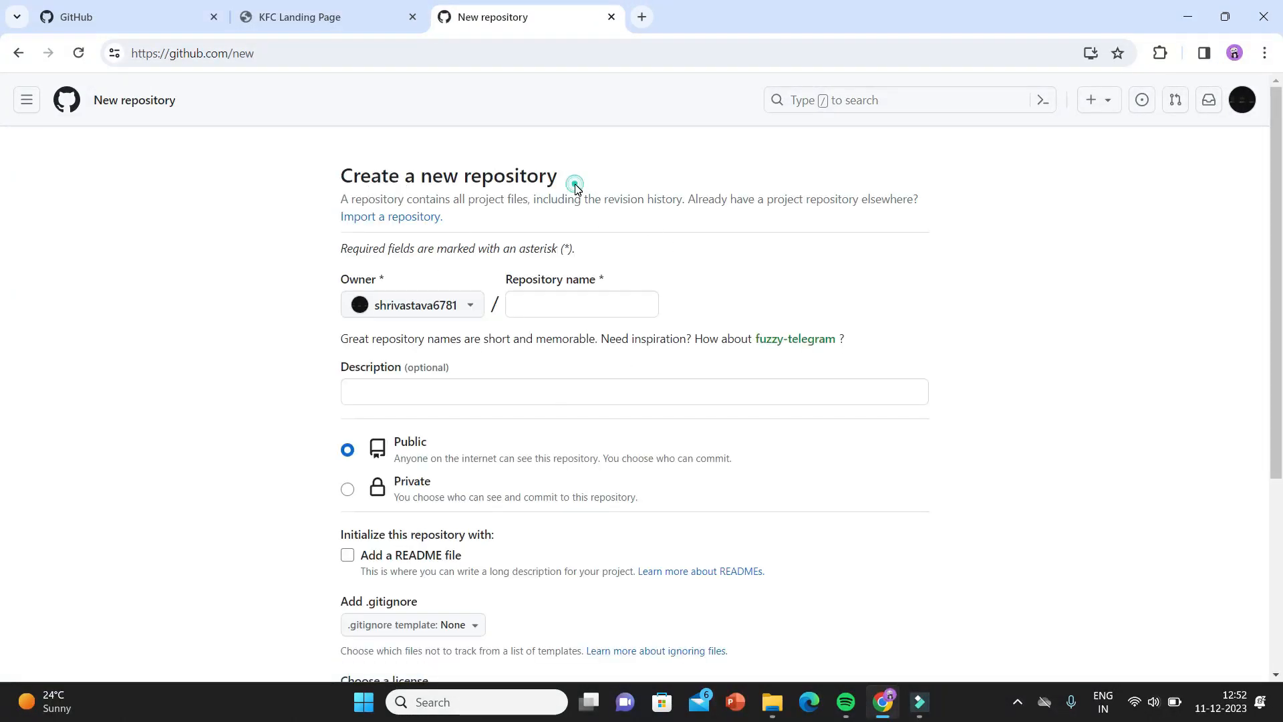
drag(573, 183, 335, 194)
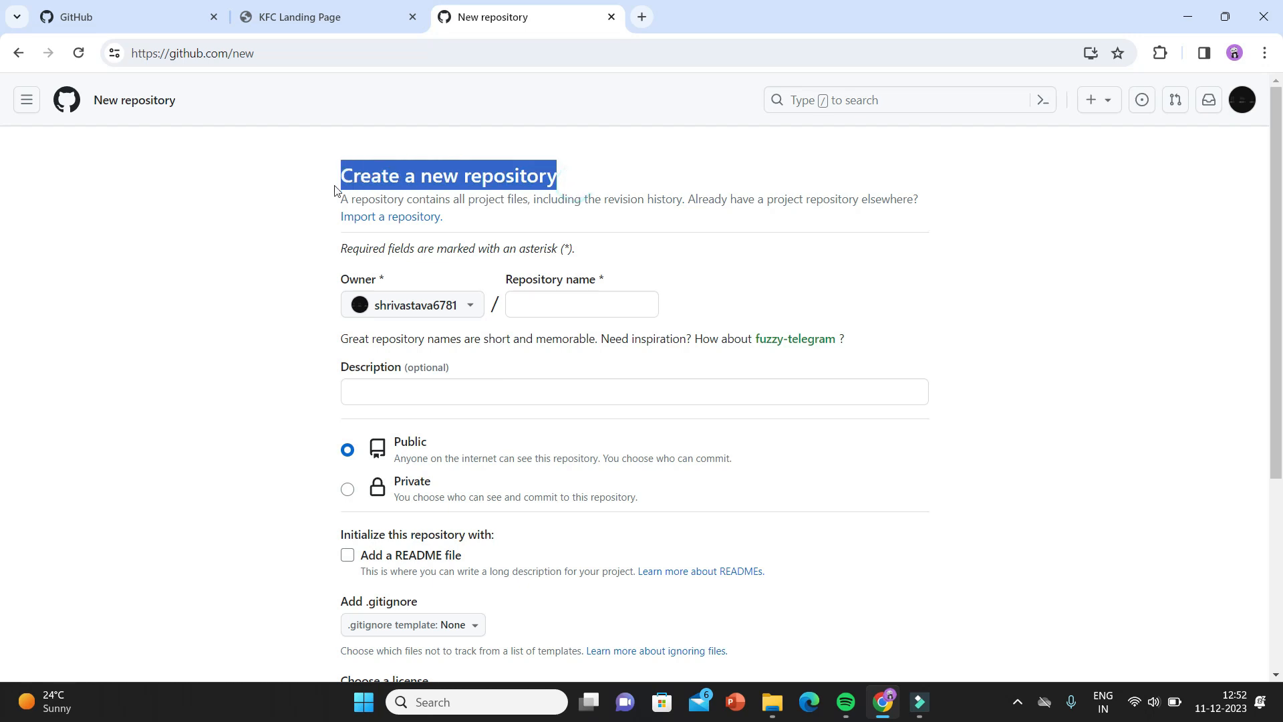
click(545, 306)
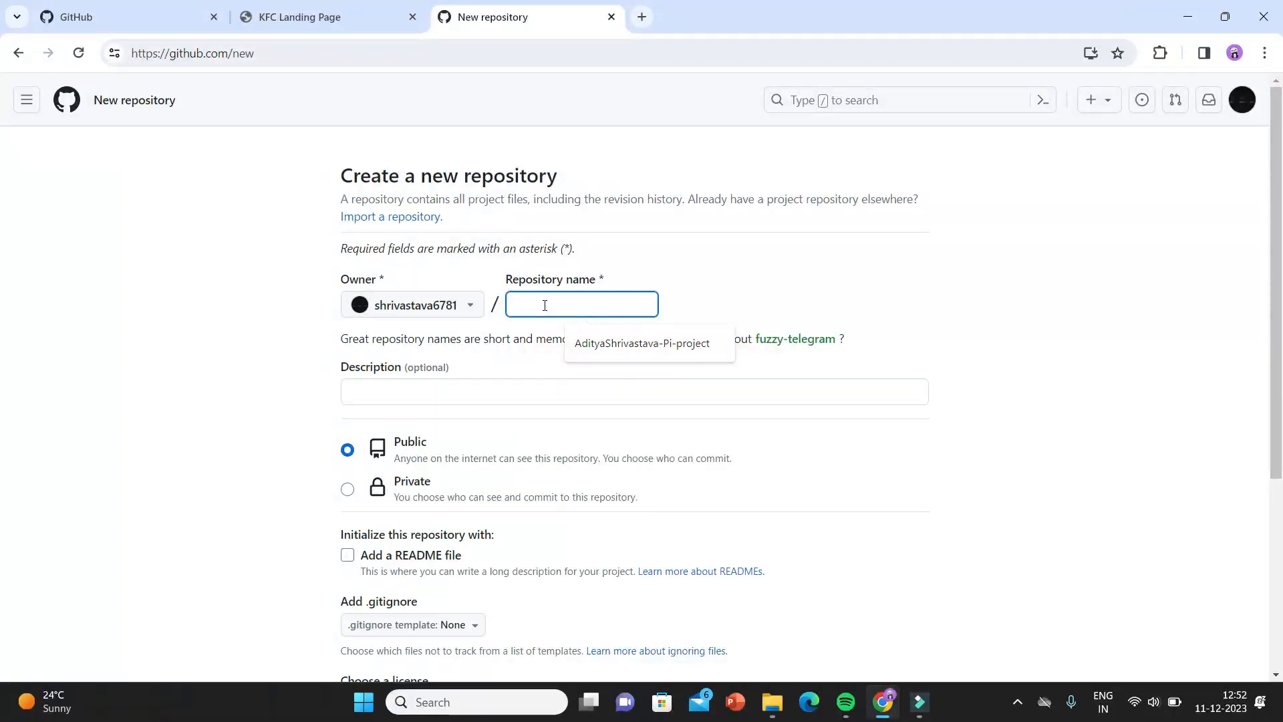
text(kfc_landing)
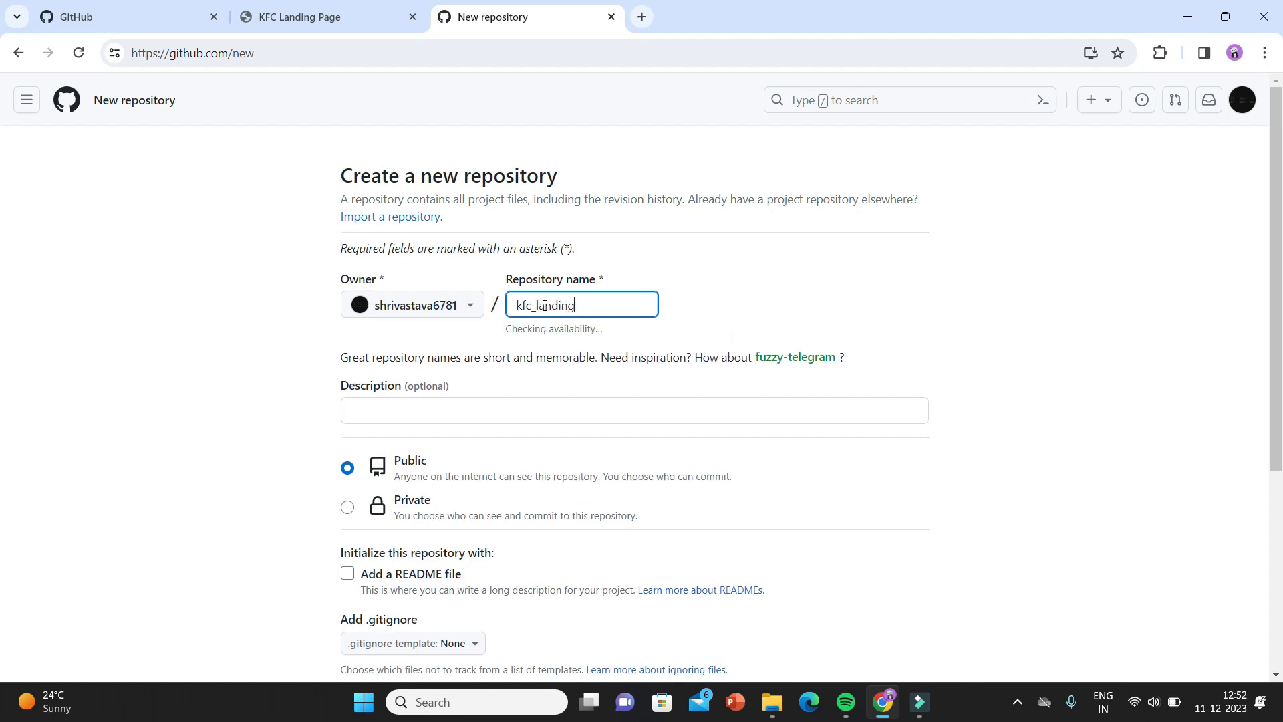
text(_Page)
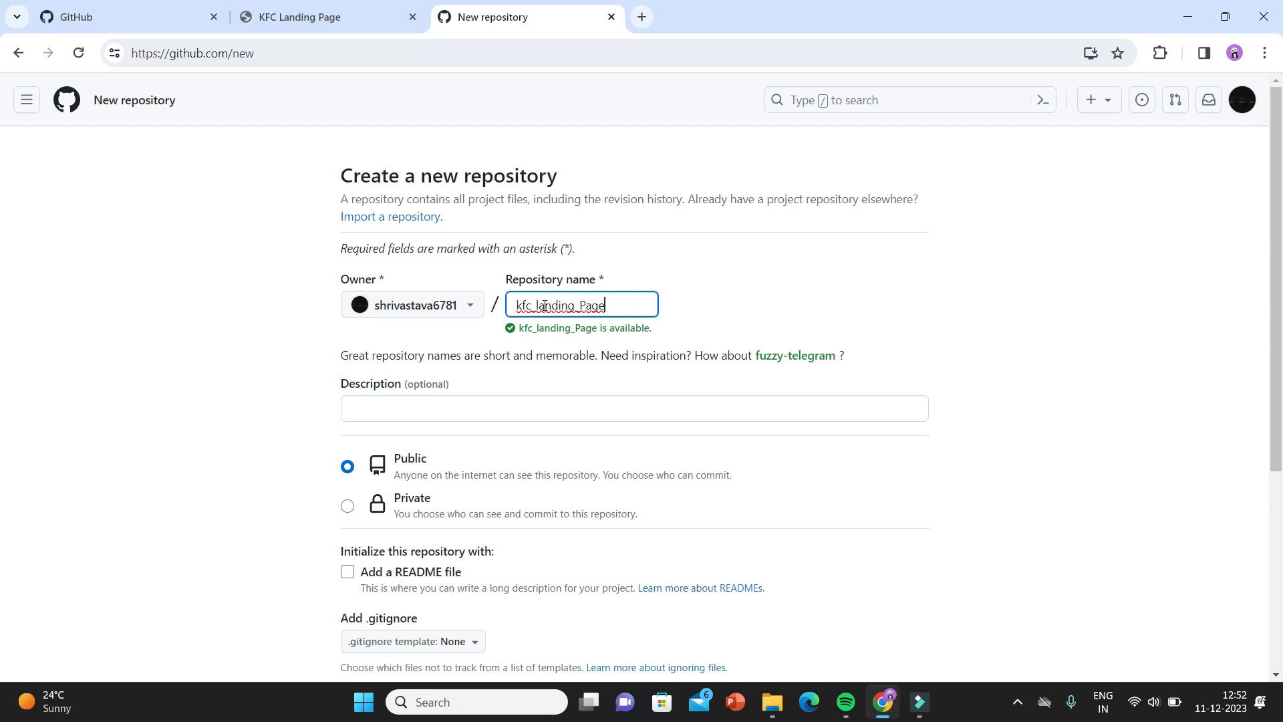
text(.h)
text(github)
text(.io)
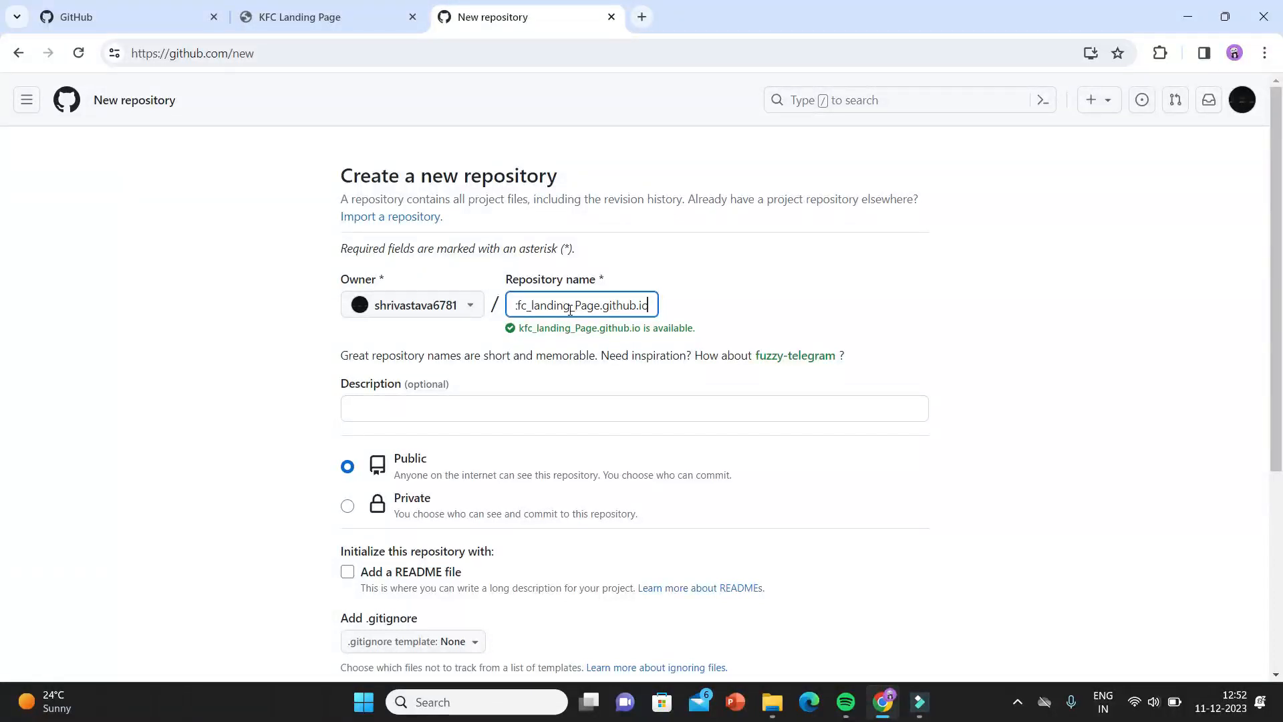
Step: Enter the repository description "I ma using to create this project HTML ,CSS ,JS"
click(511, 399)
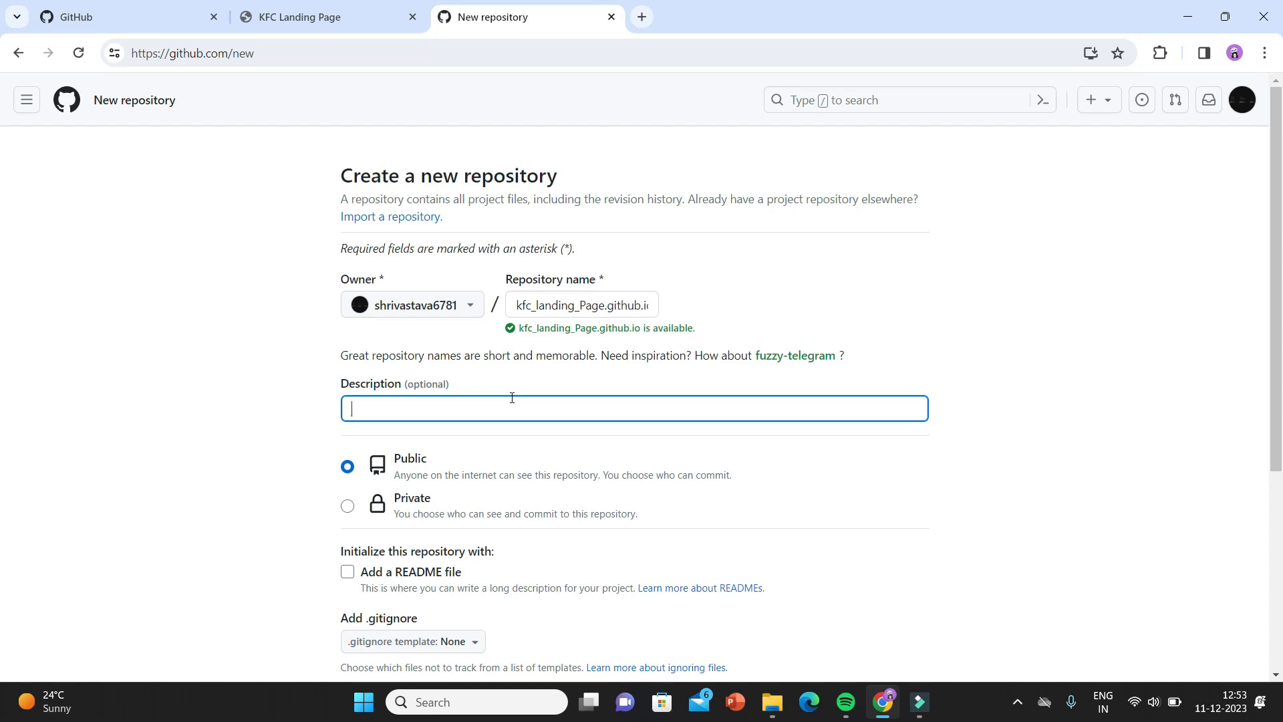
text(ma using to create thisprojectHTML)
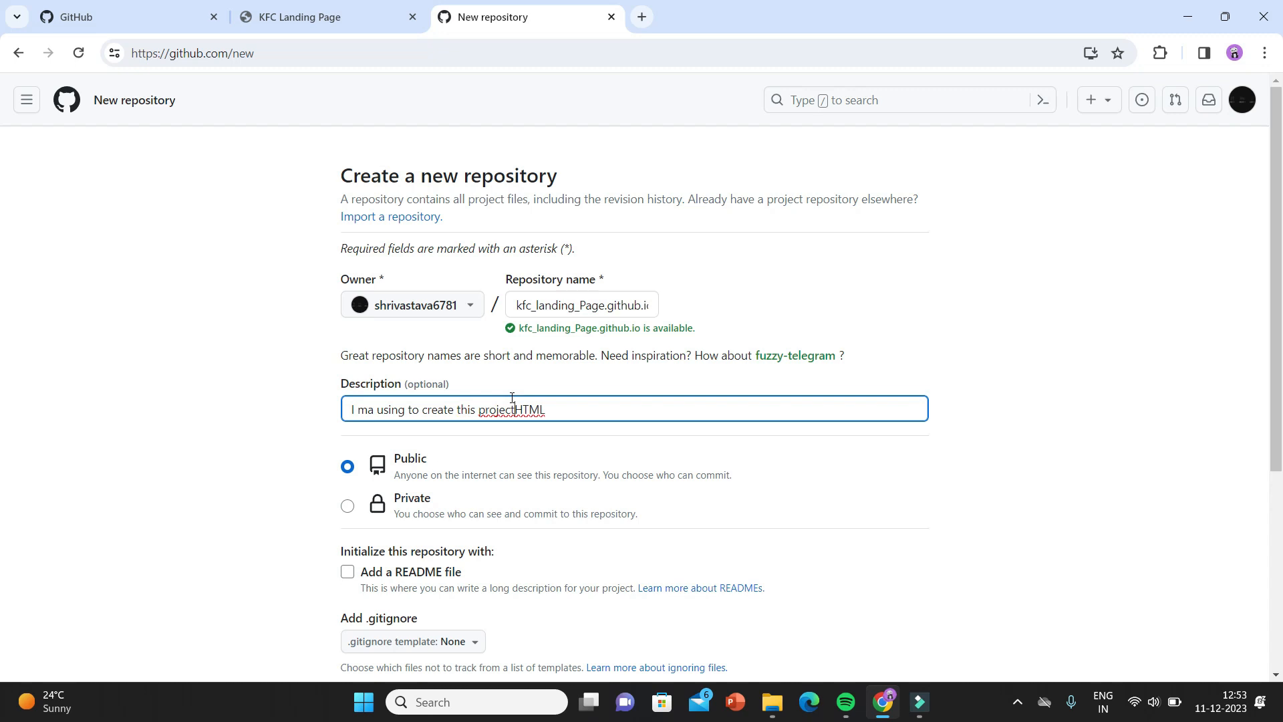
key(End)
text(,CSS)
text( .Js)
text(JS)
Step: Include a README file and create the repository with public visibility
scroll(512, 399, down, 2)
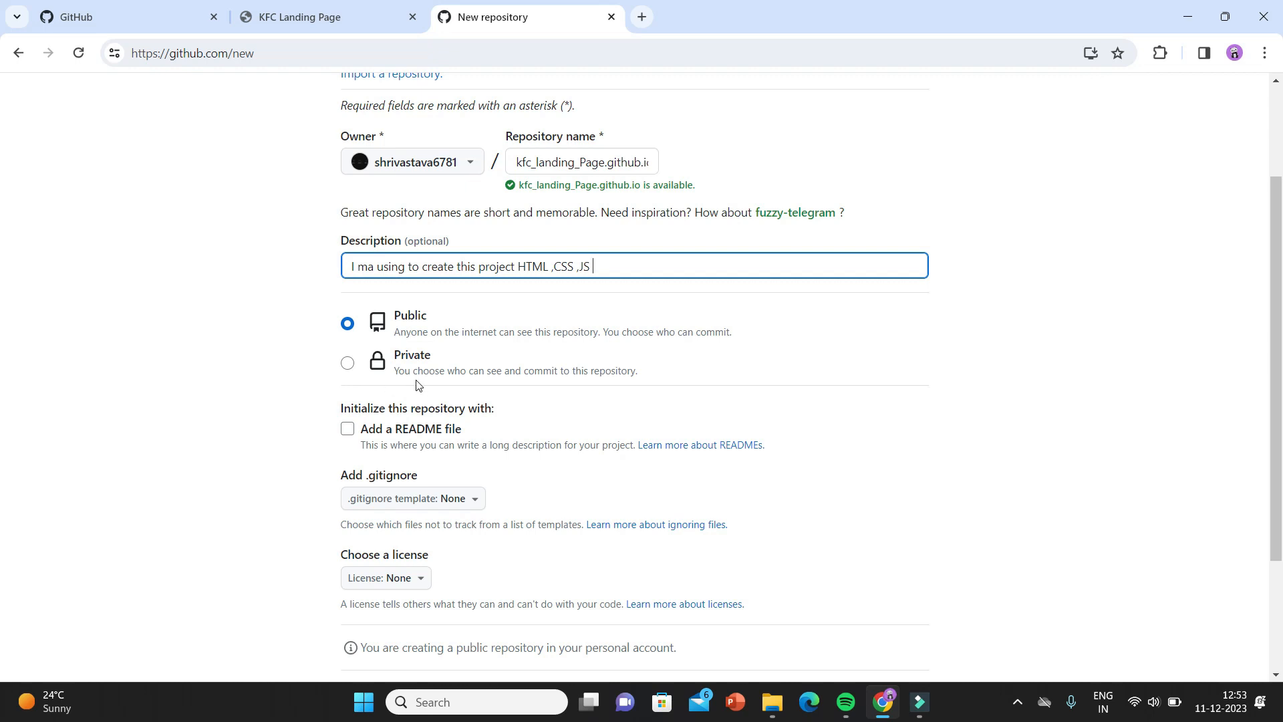
drag(336, 322, 457, 325)
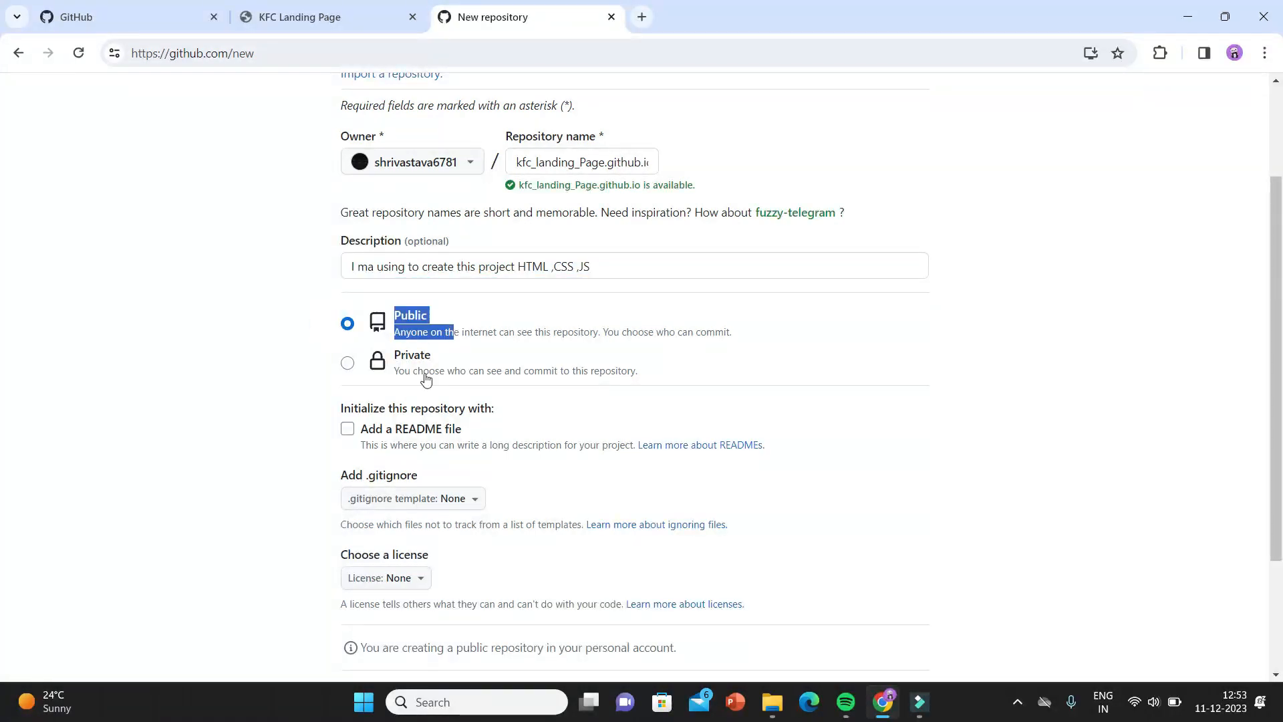
scroll(552, 373, down, 3)
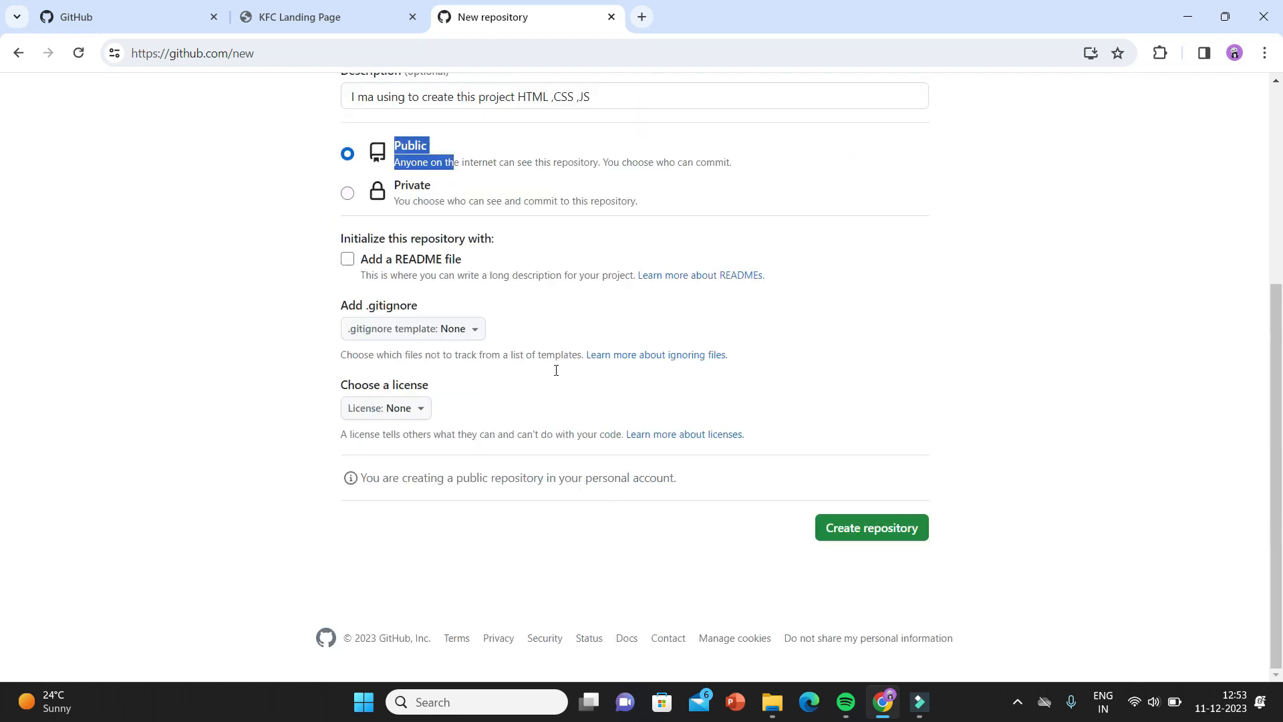
click(347, 260)
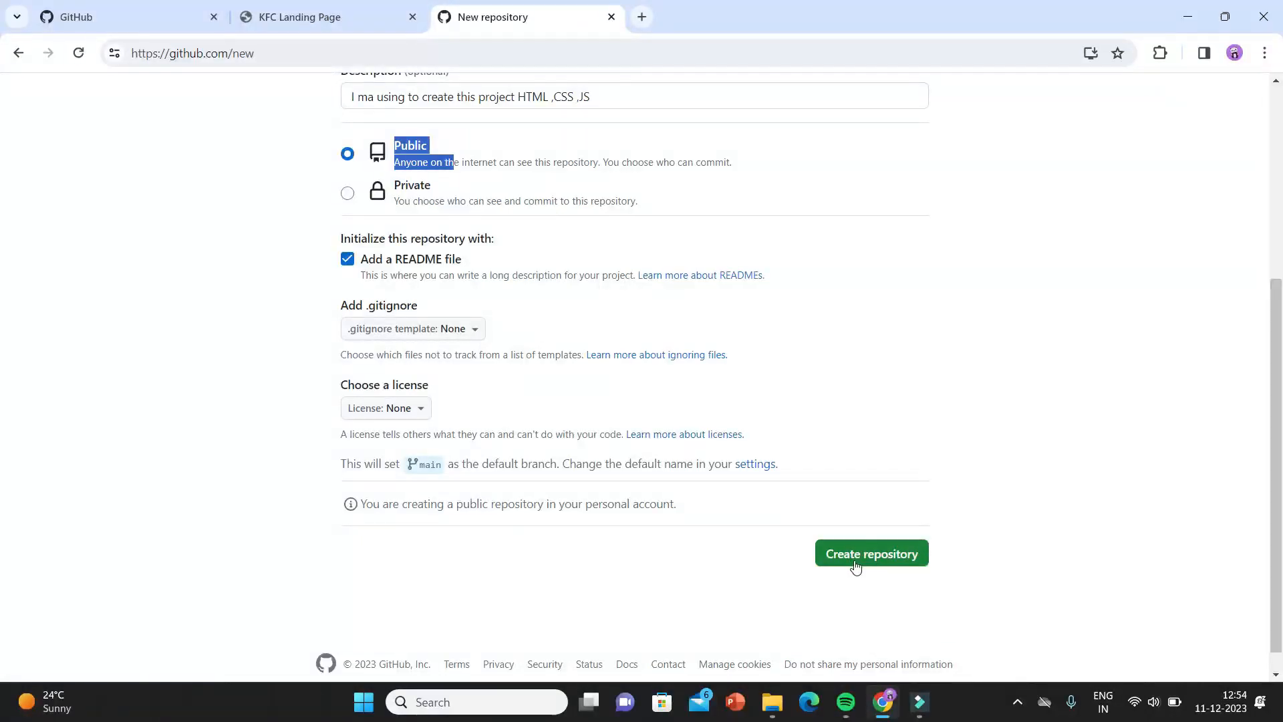
click(884, 555)
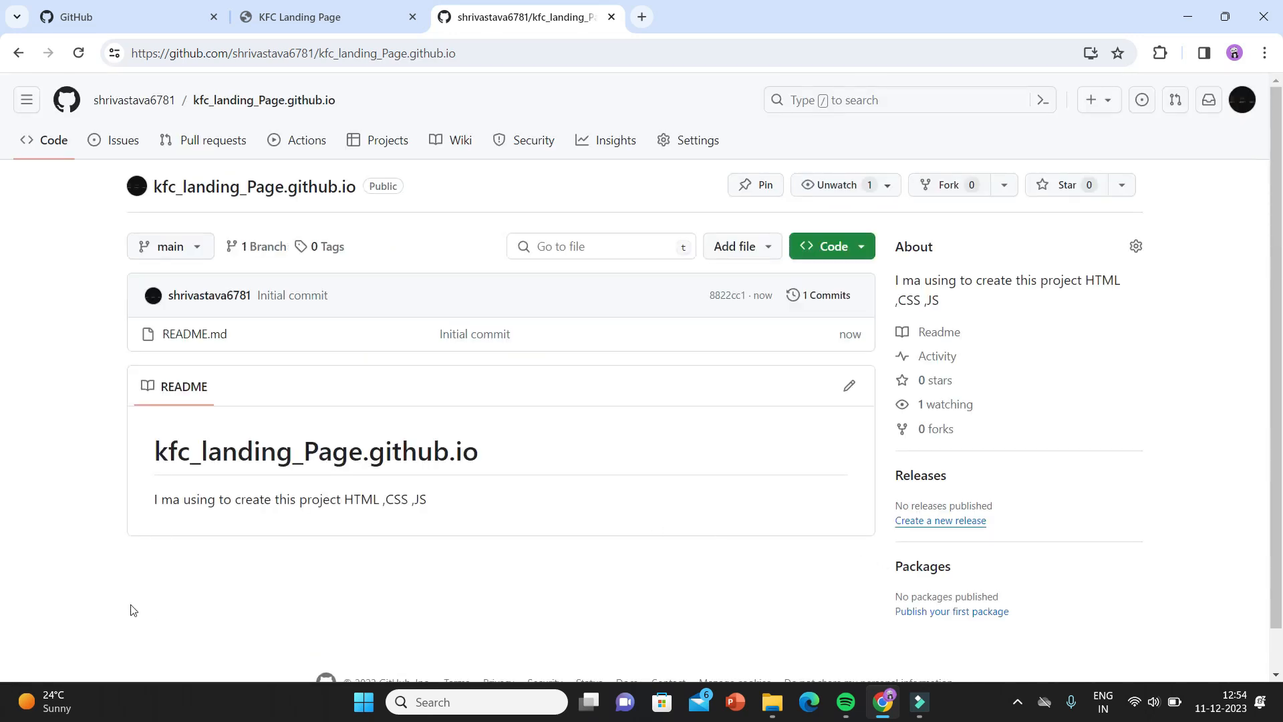
Step: Open the file upload page of the new repository
drag(167, 459, 516, 465)
click(742, 251)
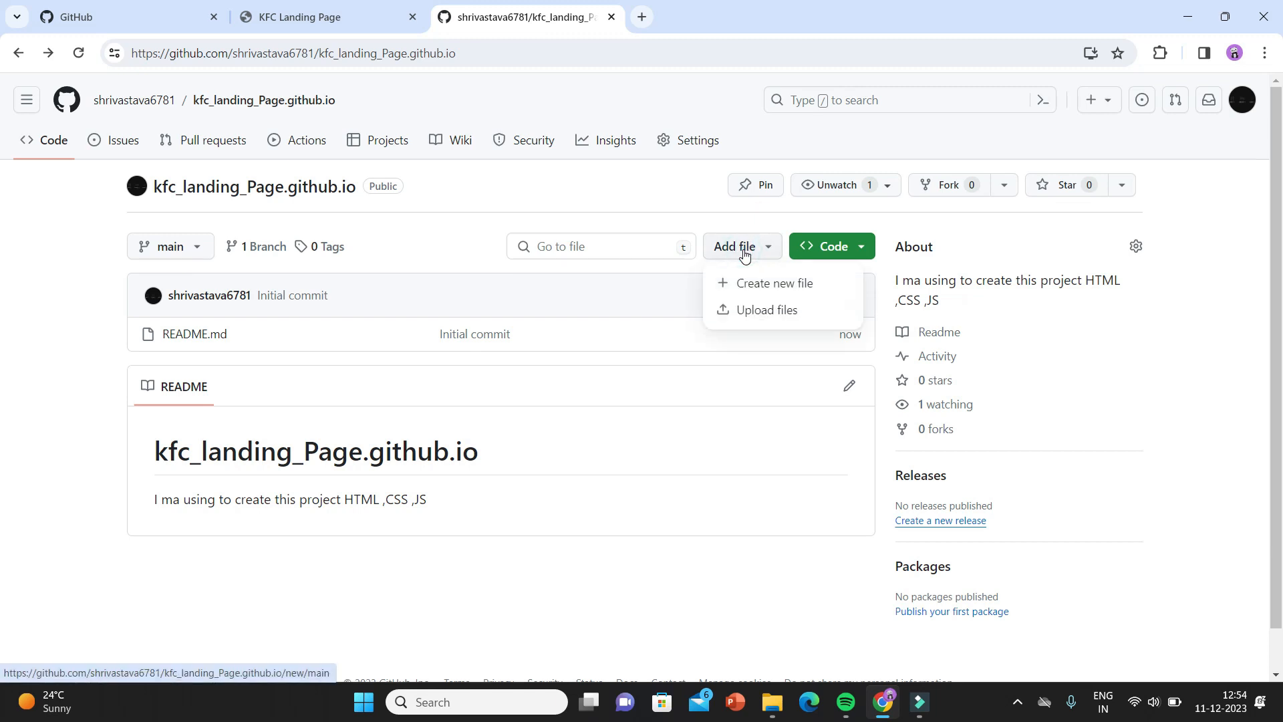
click(765, 311)
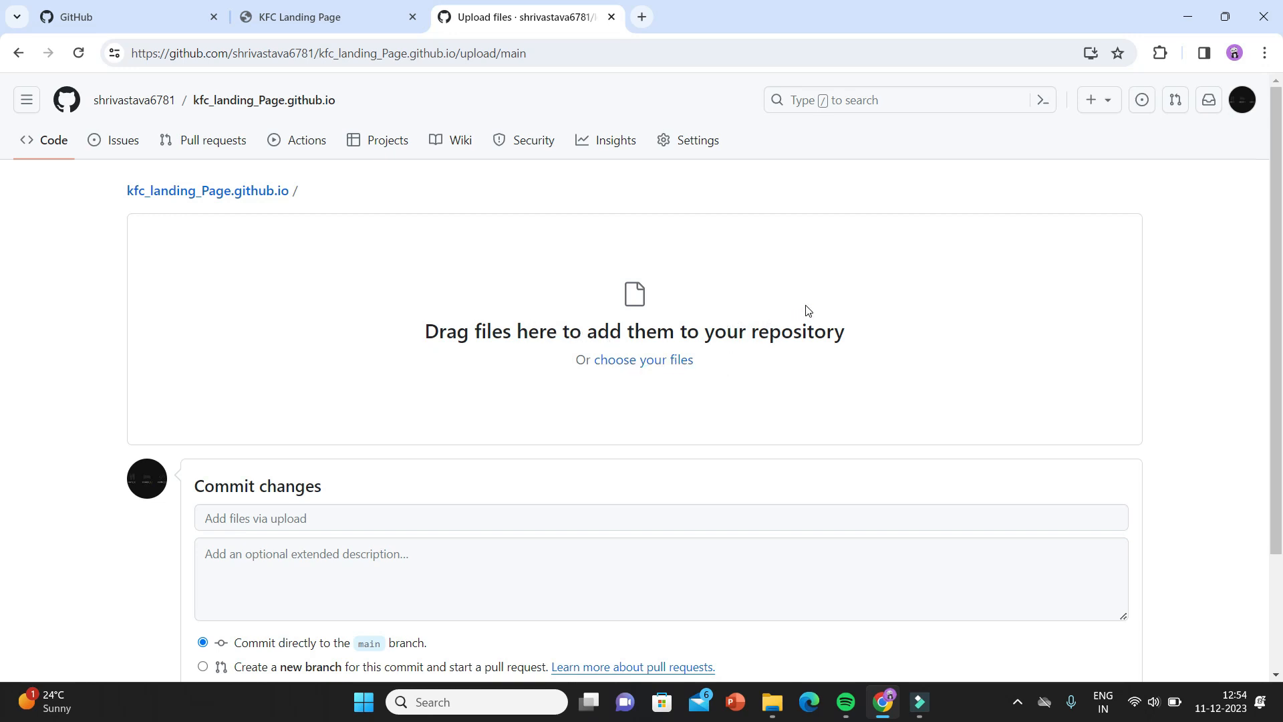
Step: Choose all files in the kfc folder inside Project_Web_Site and upload them to the repository
click(657, 361)
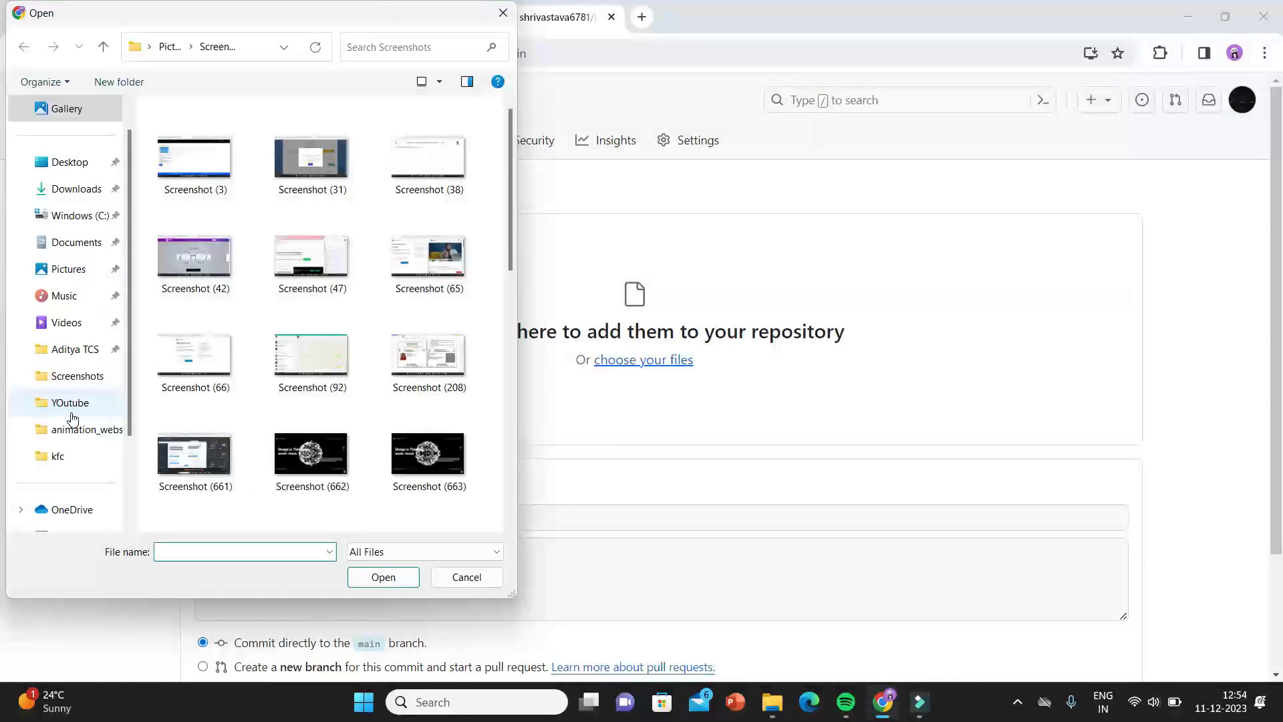
click(79, 354)
double_click(221, 133)
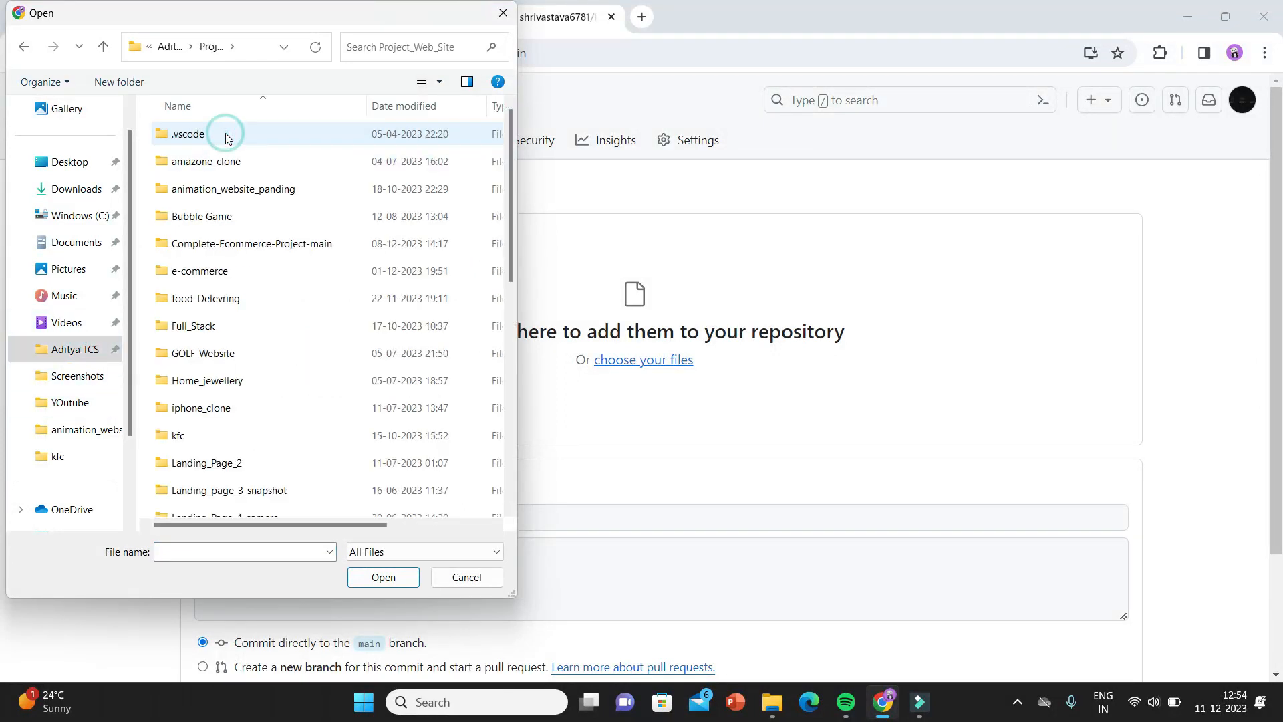
scroll(183, 355, down, 3)
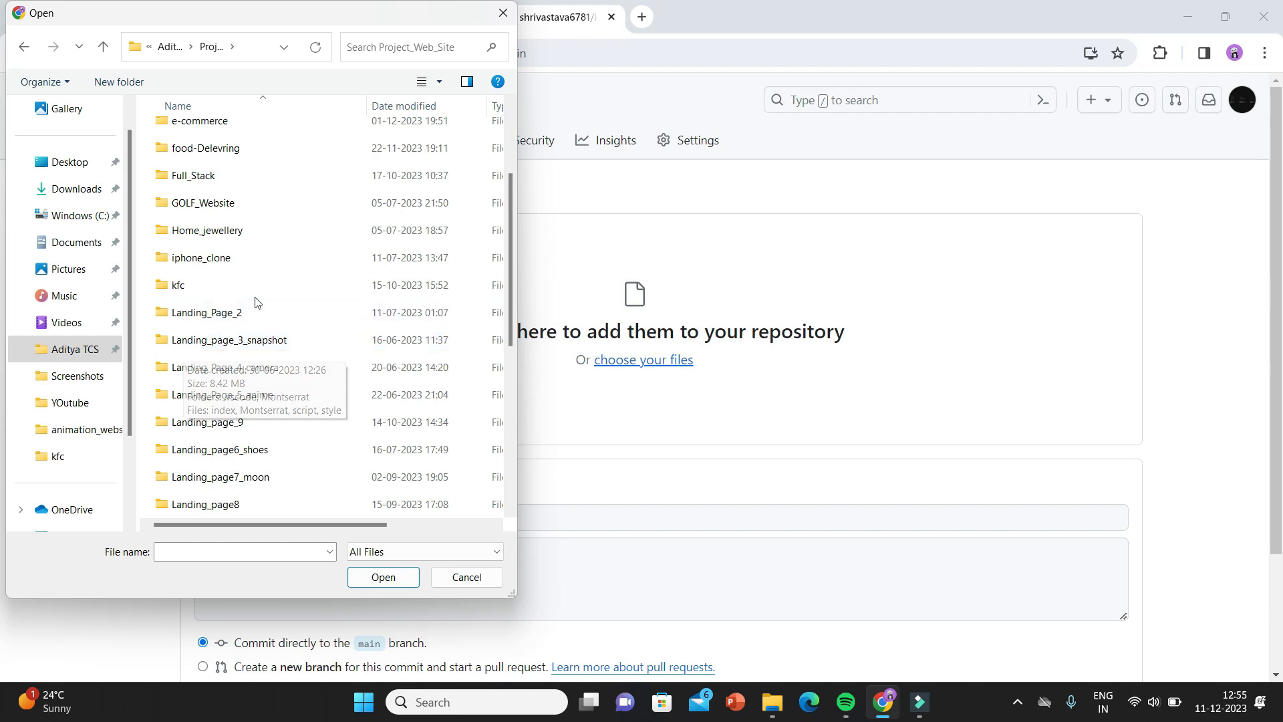
double_click(262, 294)
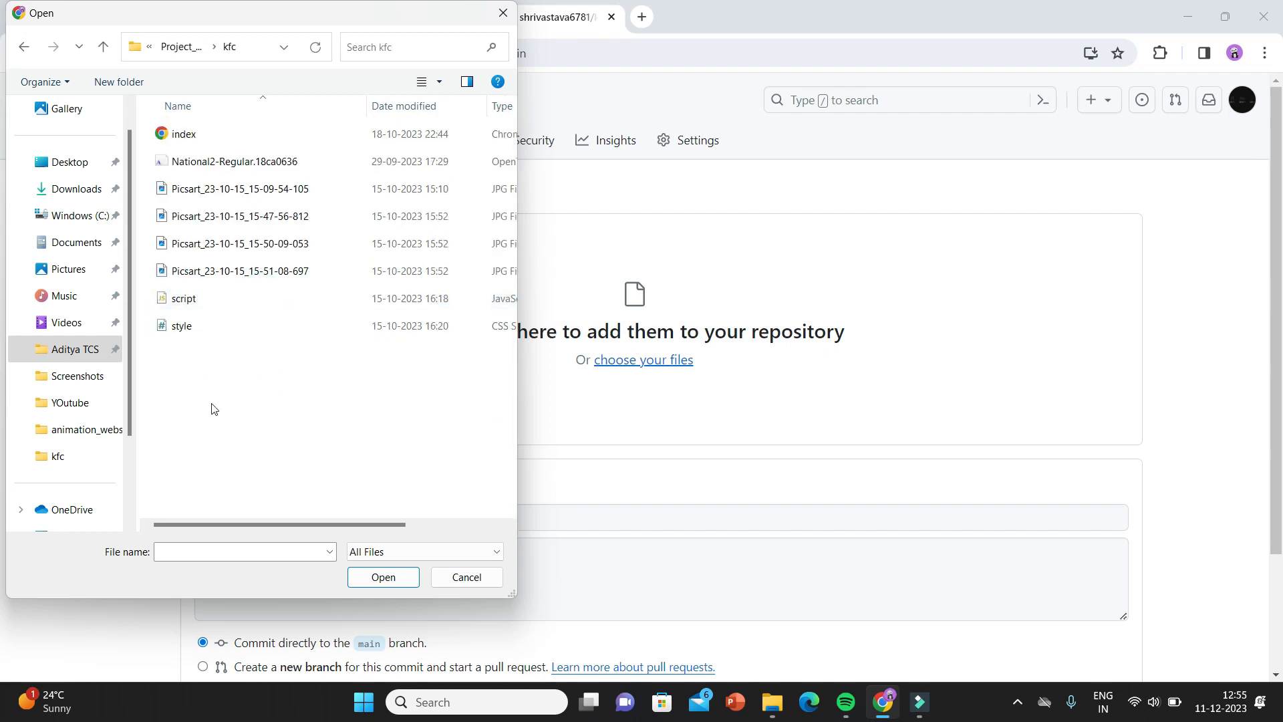
drag(207, 379, 404, 67)
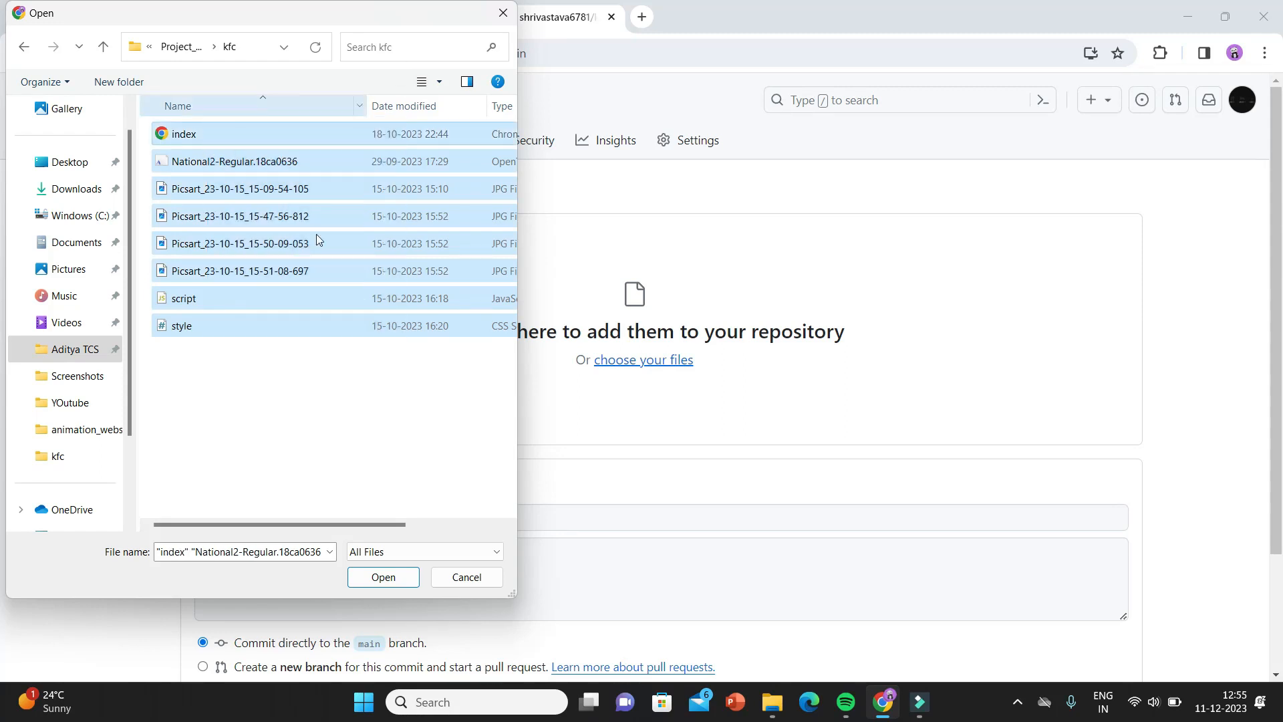
click(385, 577)
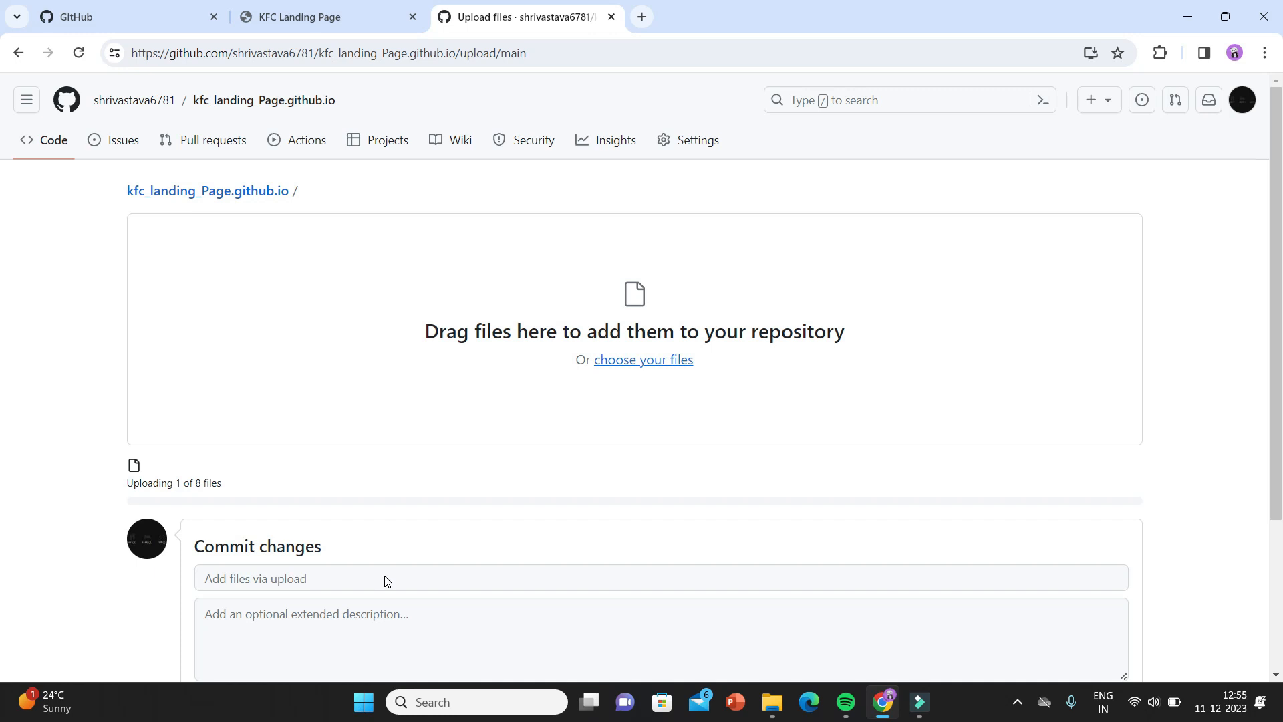
Step: Commit the uploaded files directly to the main branch with the default commit message
scroll(385, 578, down, 3)
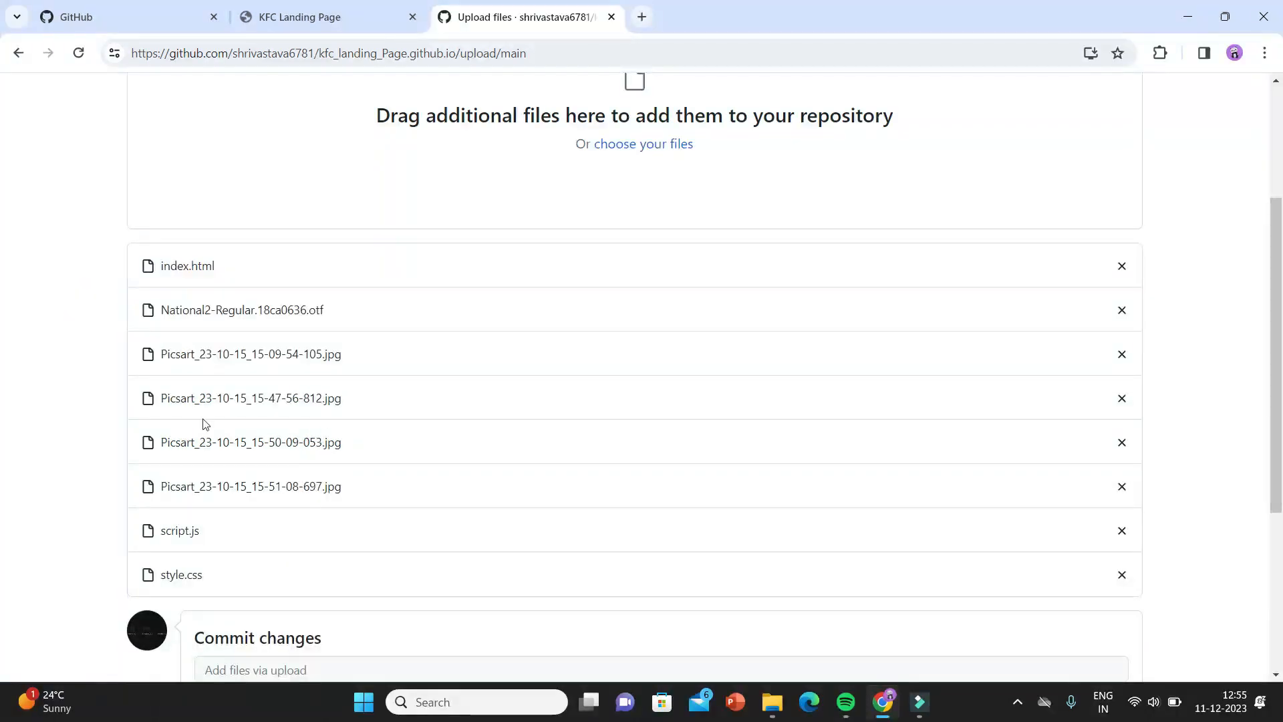
scroll(352, 583, down, 5)
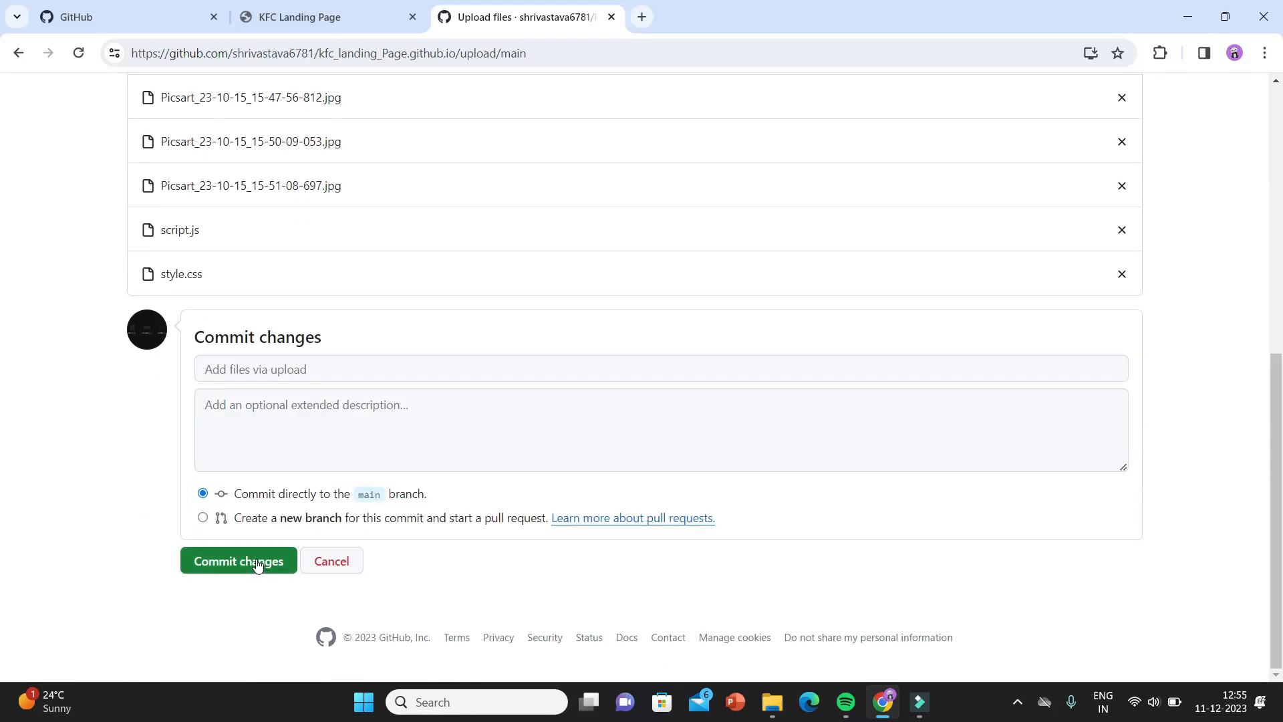
click(256, 563)
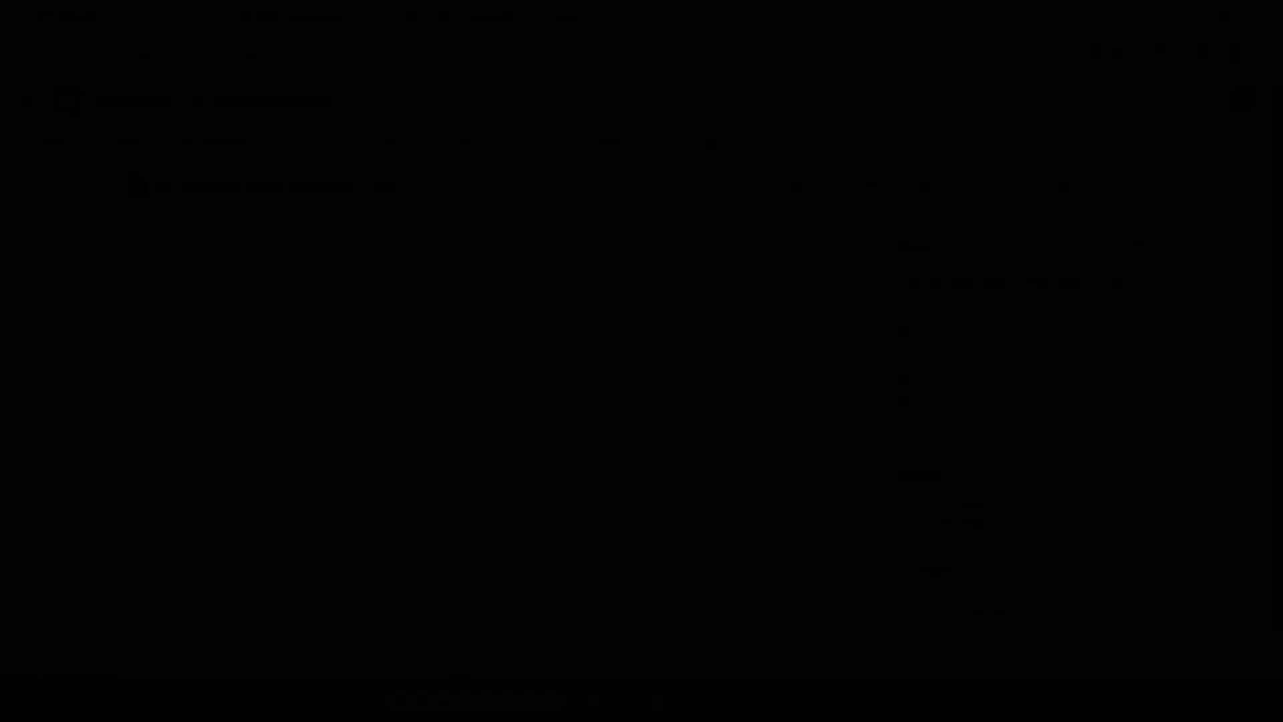
Step: Look over the committed files and the repository address, and open the repository's settings
scroll(52, 529, down, 2)
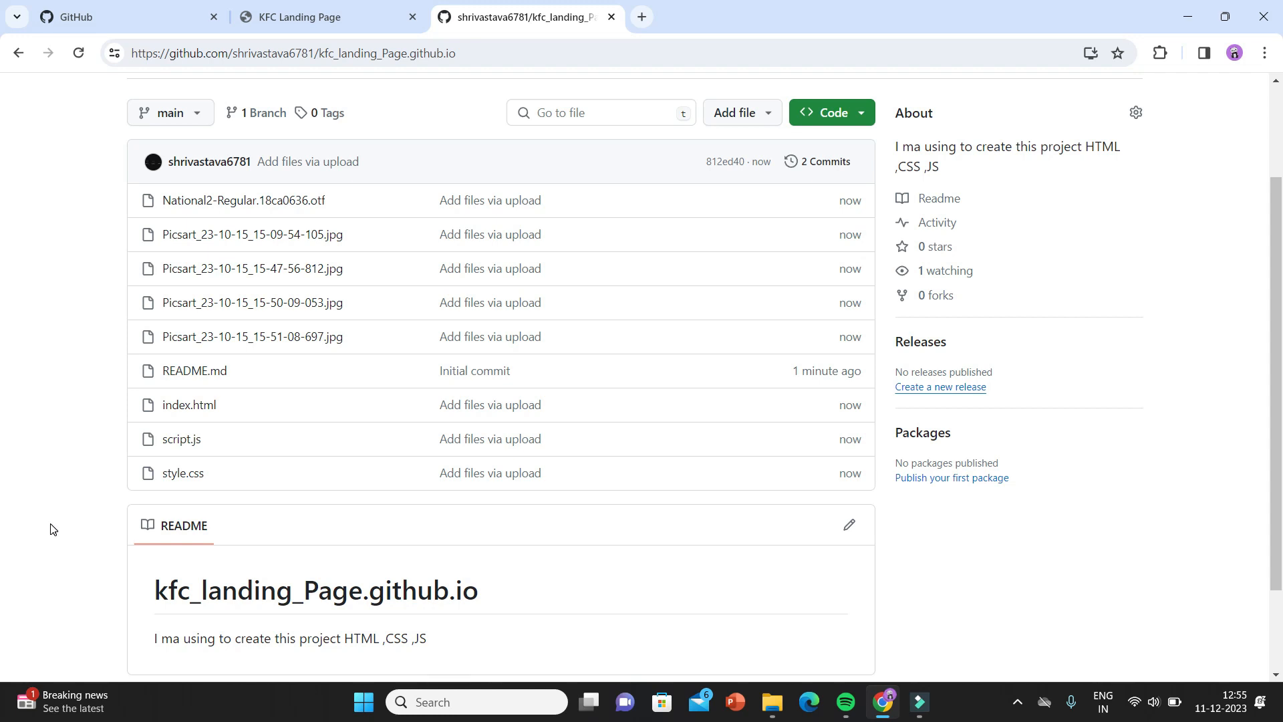
click(480, 57)
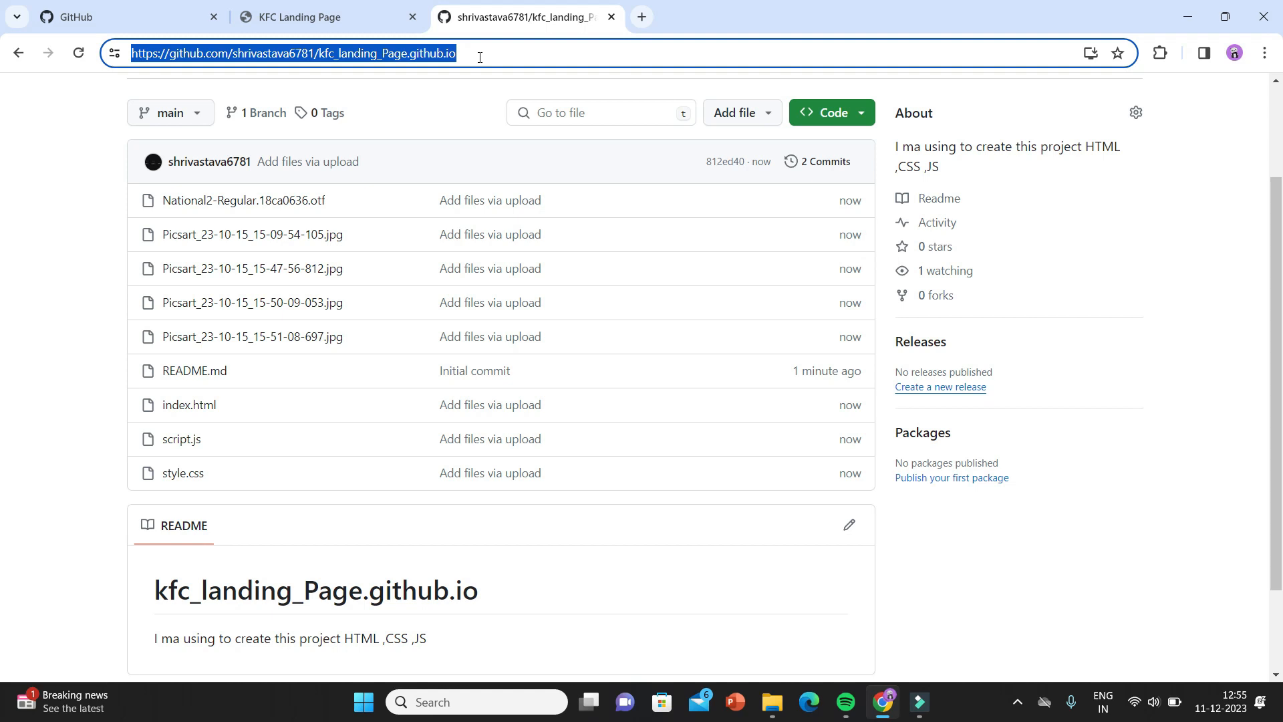
scroll(510, 161, up, 2)
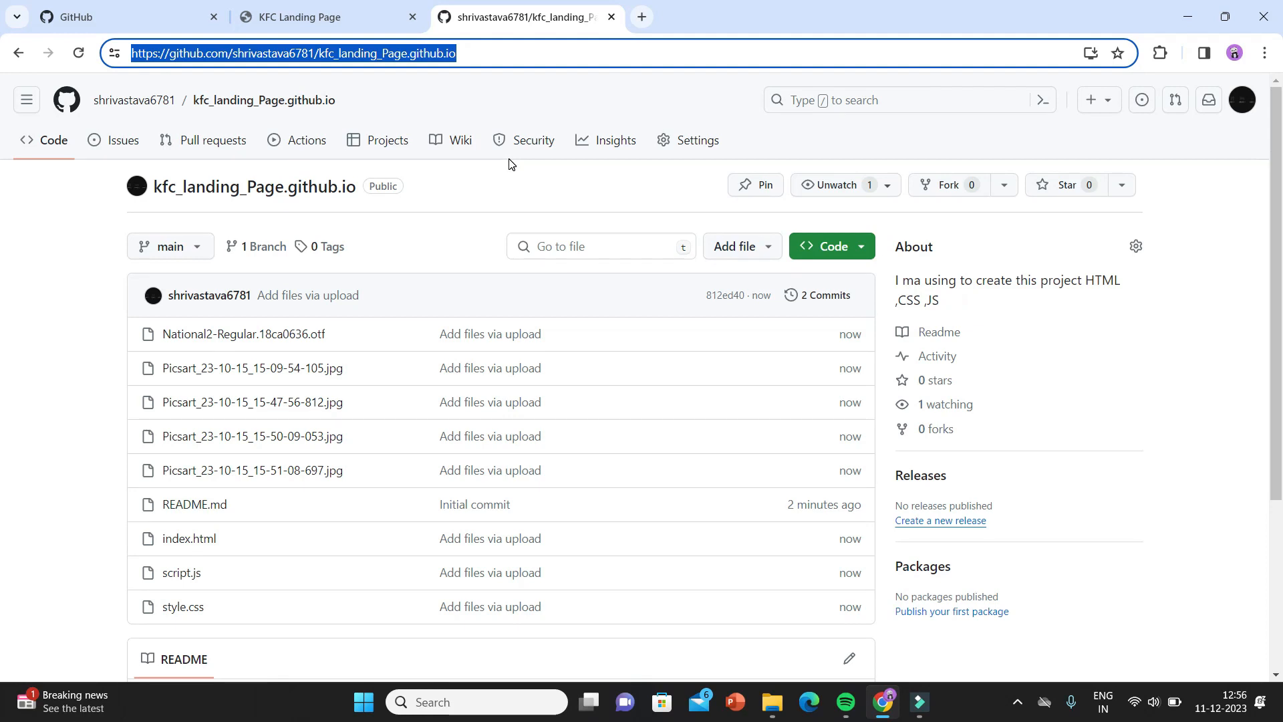
click(694, 147)
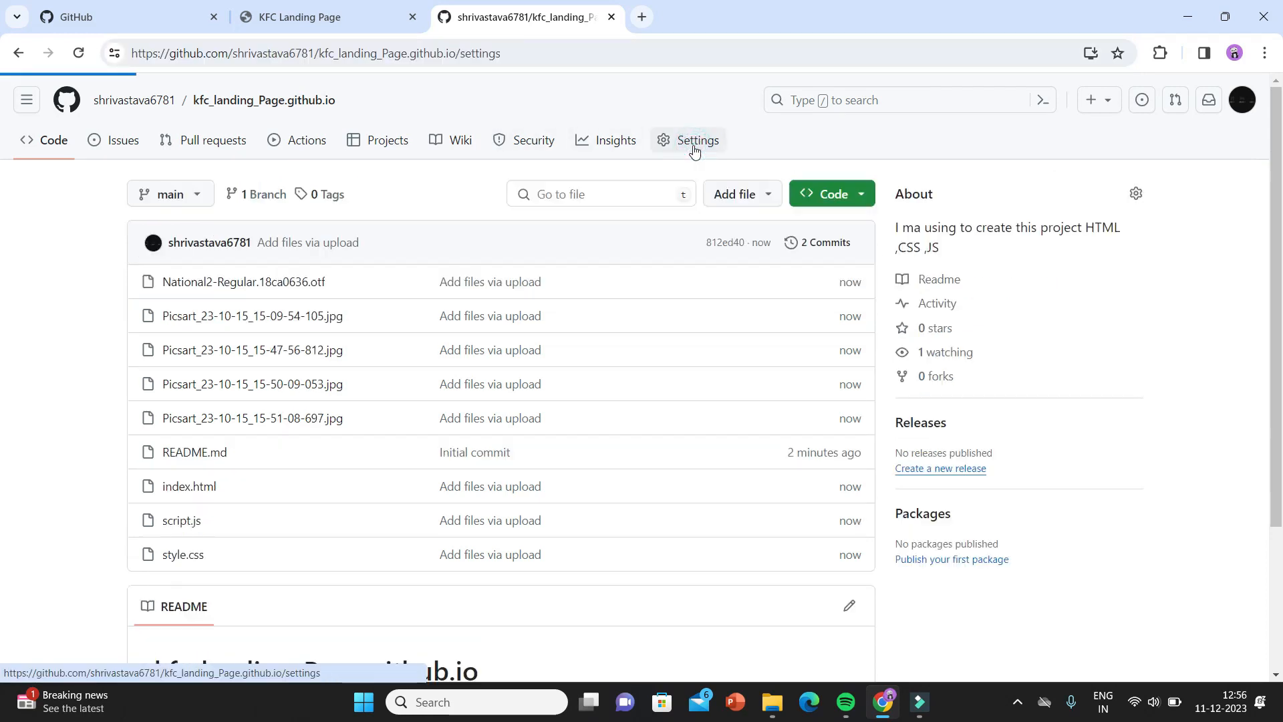
Step: Open the repository's GitHub Pages settings and check the deployment source options, keeping Deploy from a branch
scroll(281, 461, down, 2)
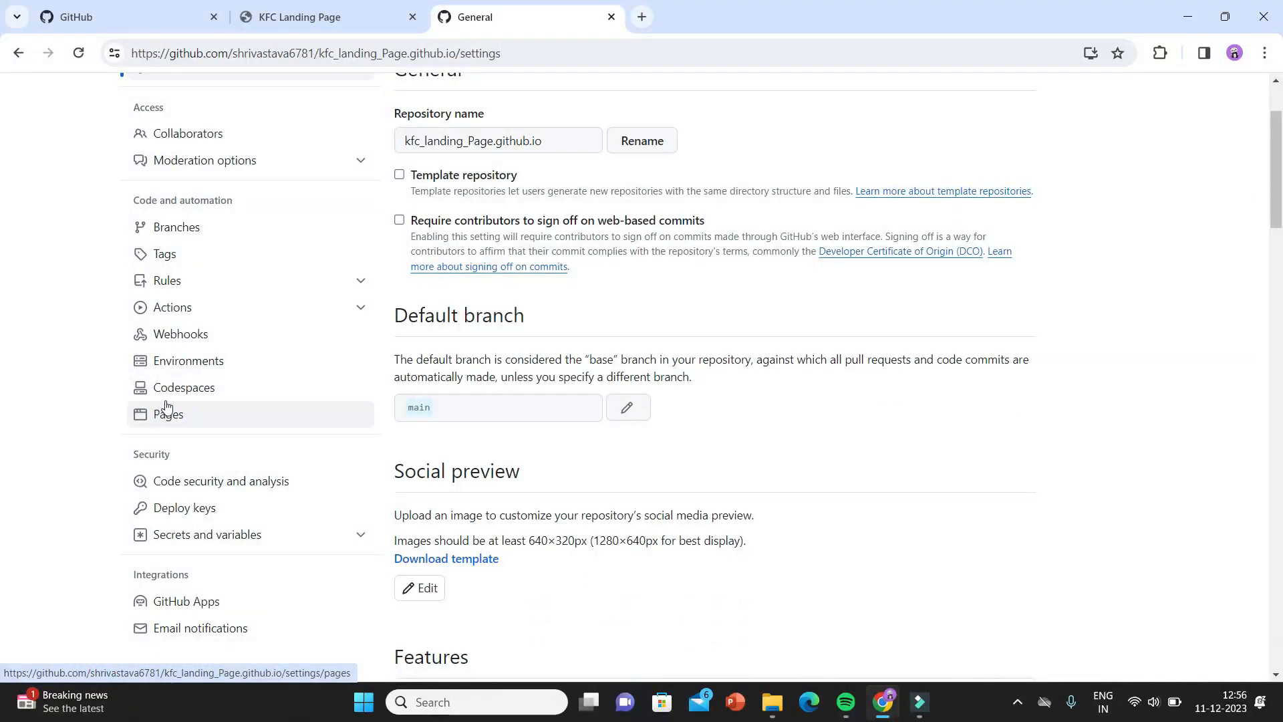
click(178, 420)
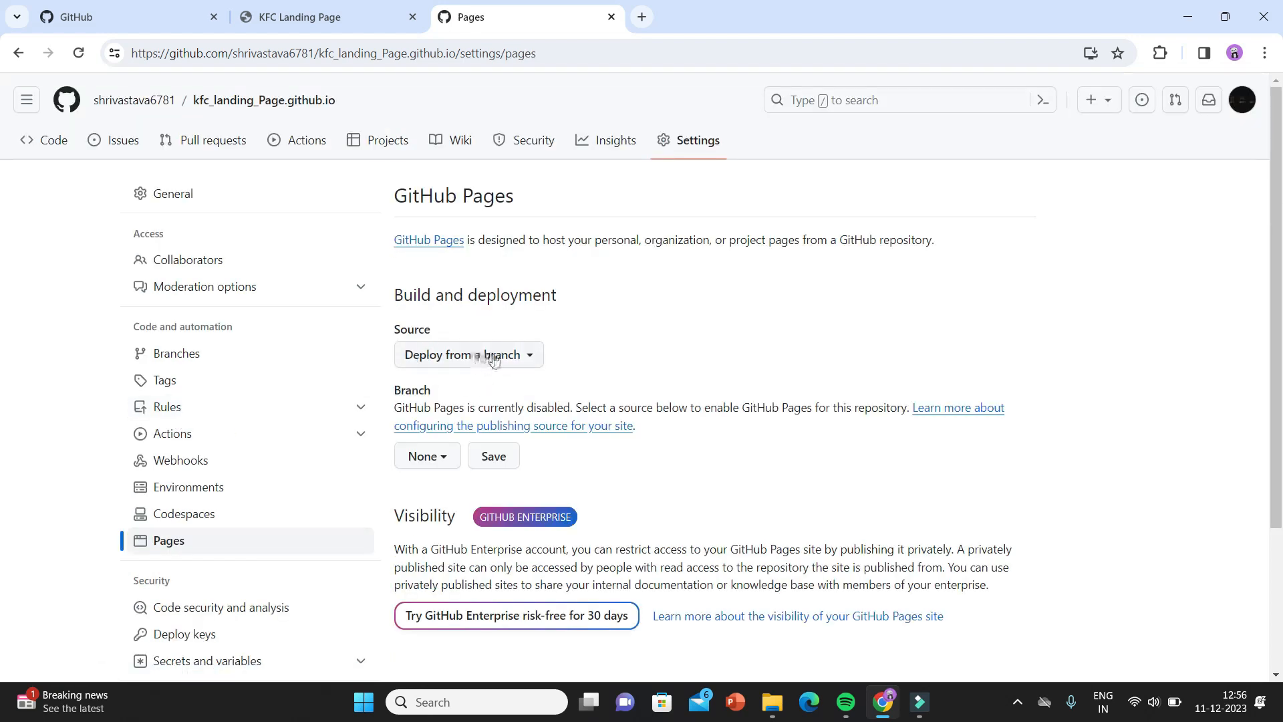
click(499, 354)
click(647, 316)
scroll(587, 401, down, 2)
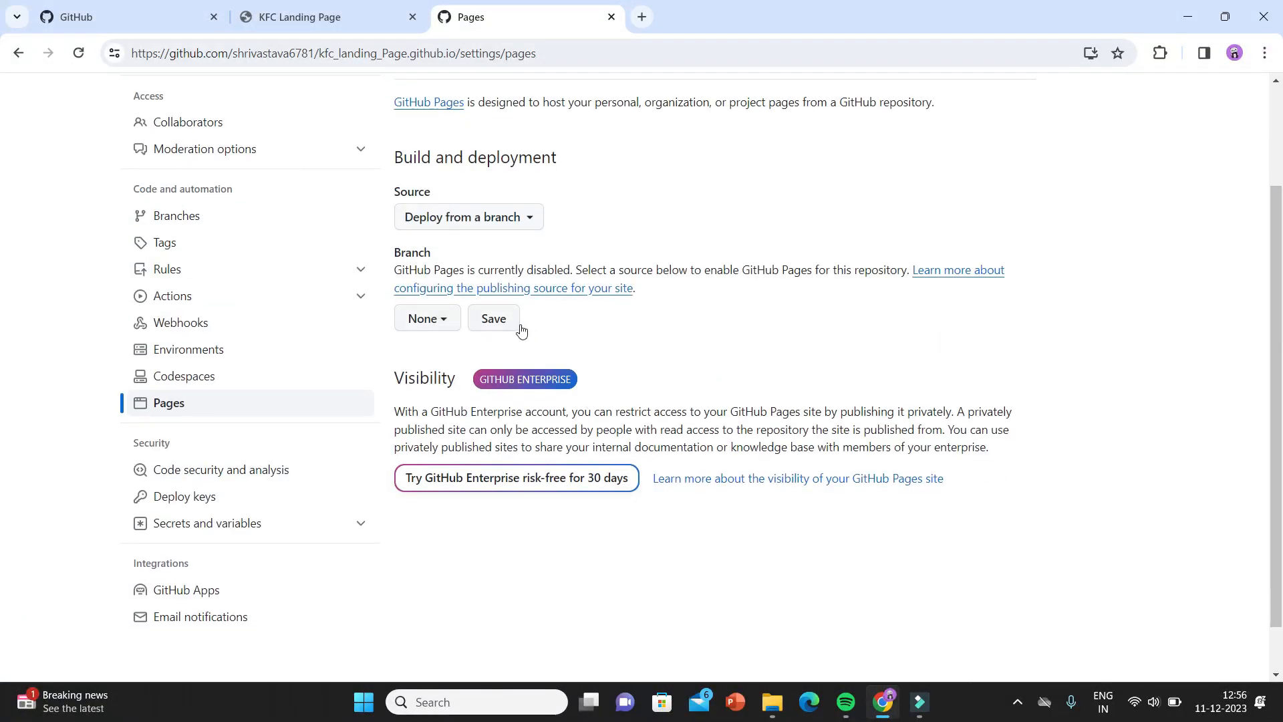
Step: Set the GitHub Pages publishing source to the main branch with the / (root) folder and save it
click(443, 321)
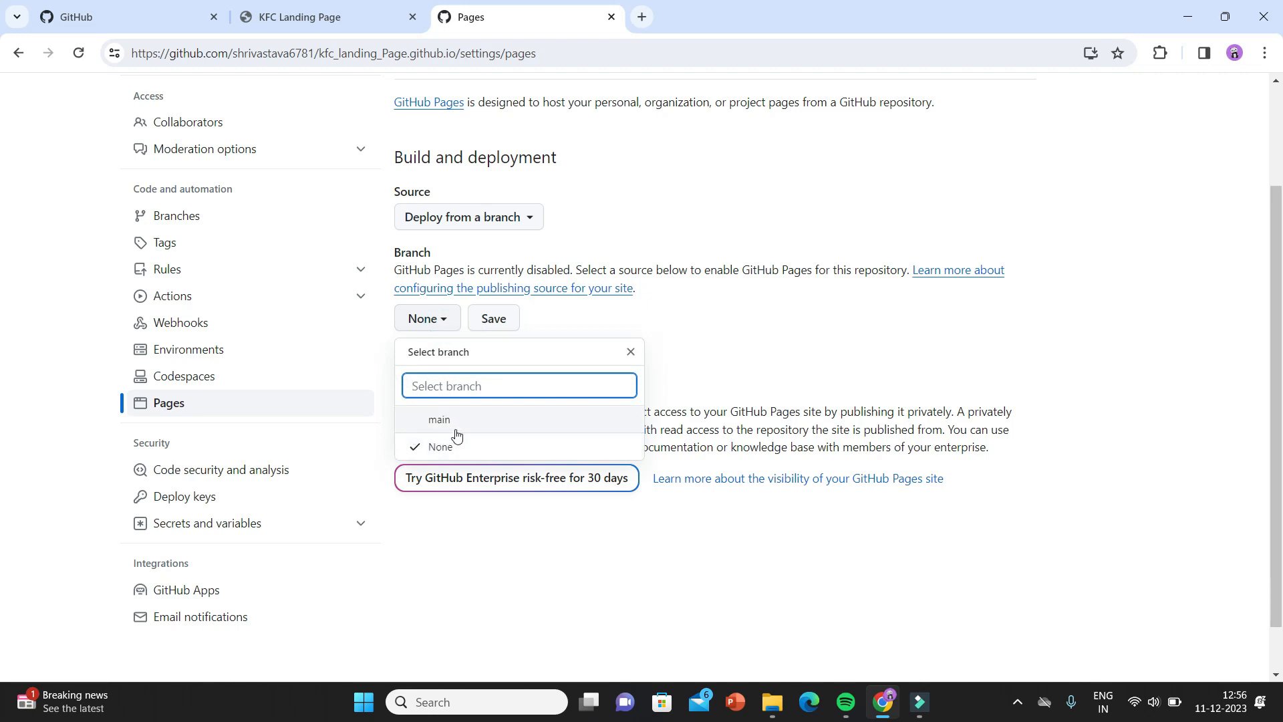
click(442, 426)
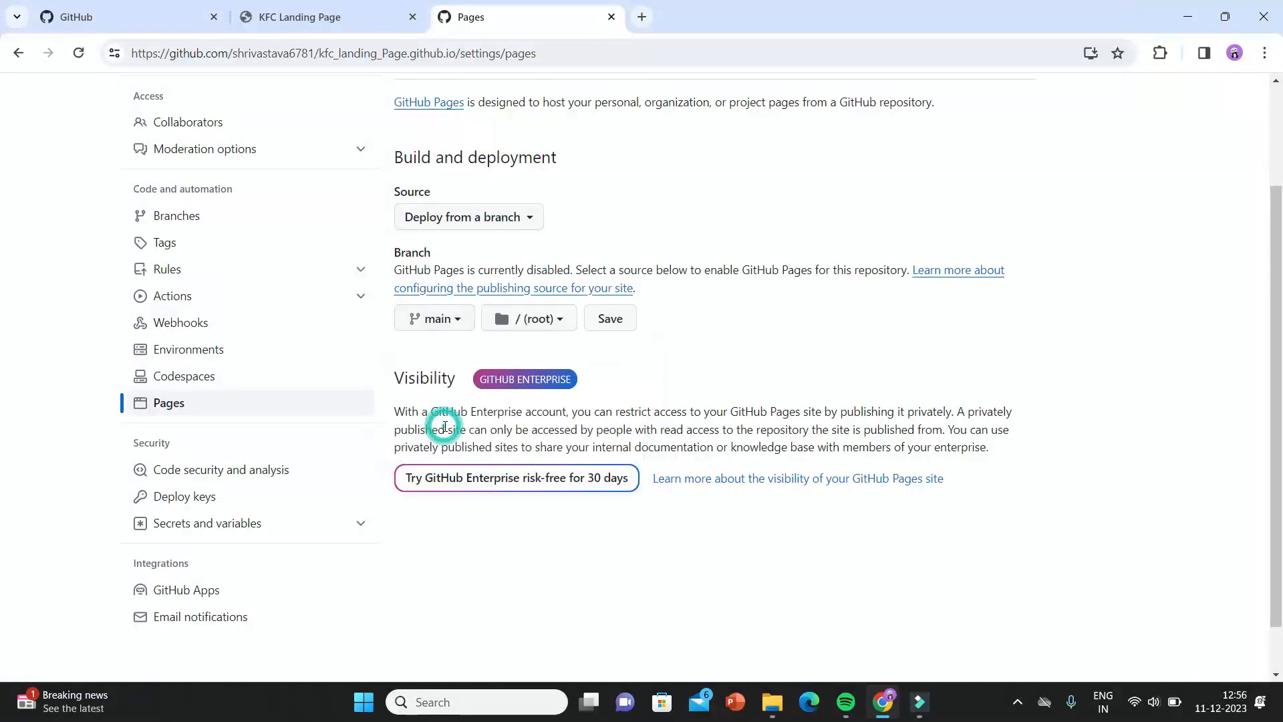
click(617, 323)
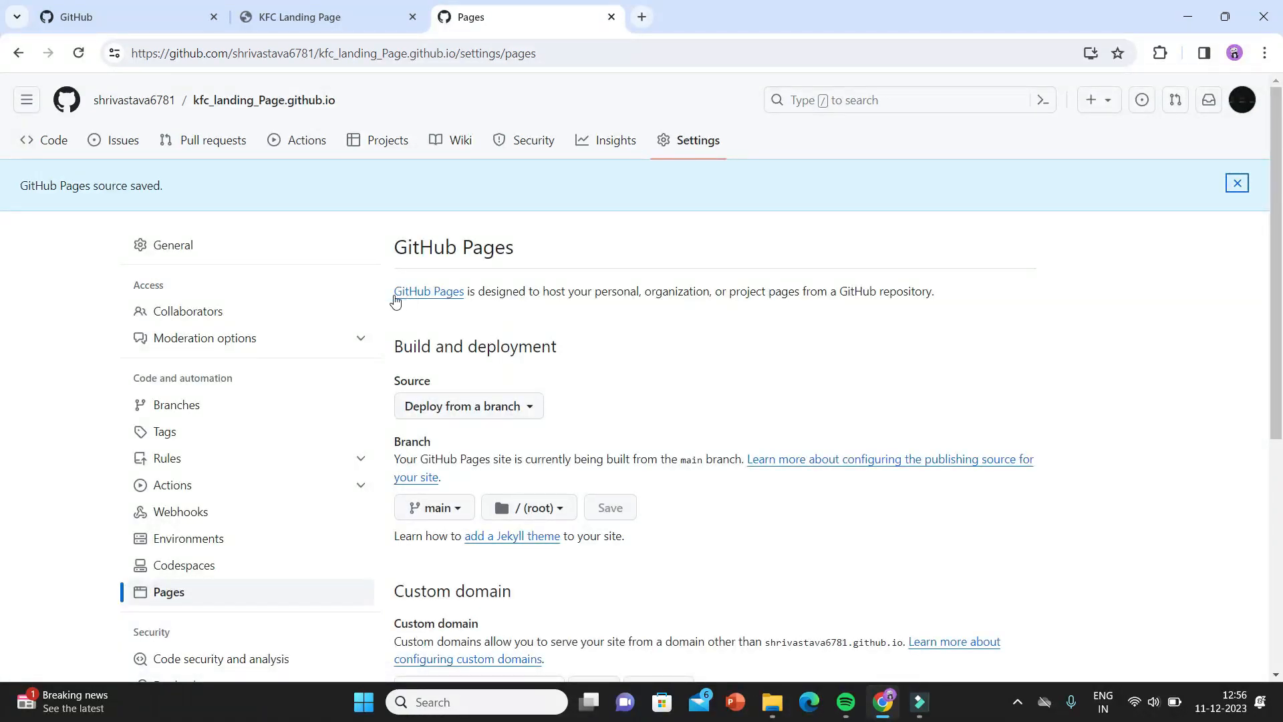
Step: Reload the GitHub Pages settings to get the live site address and open the published KFC landing page
drag(382, 298, 982, 319)
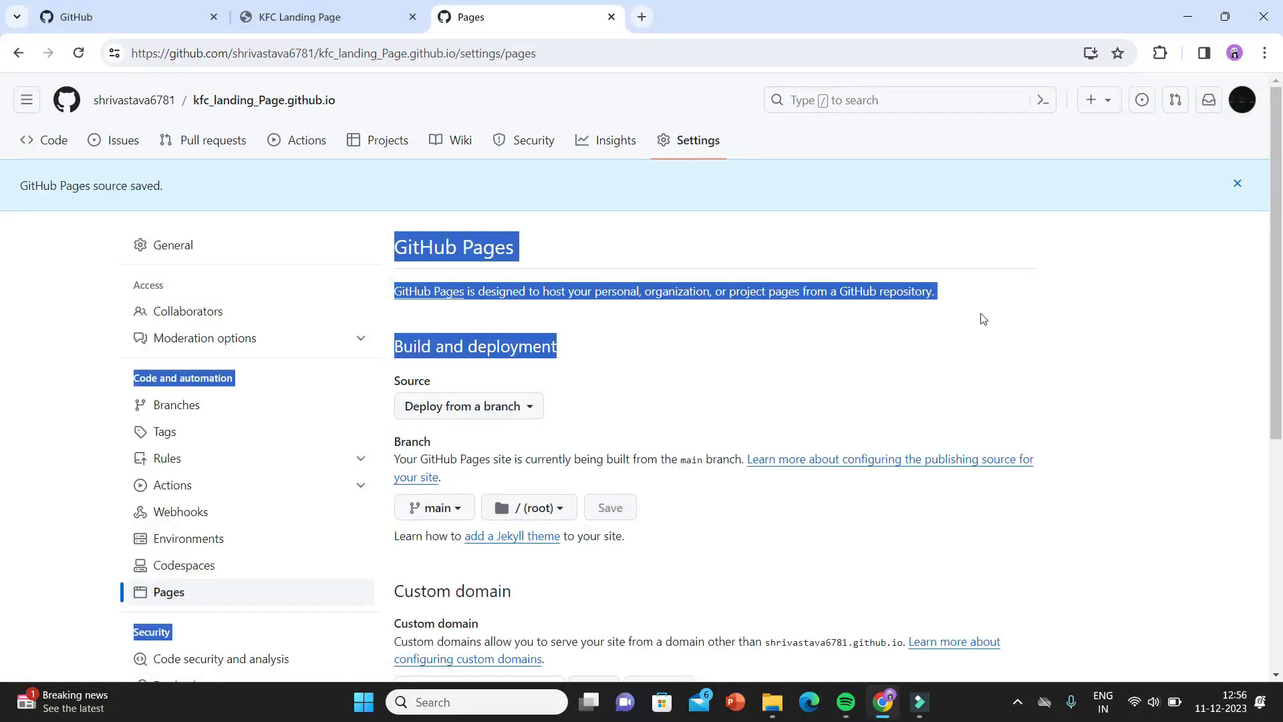
click(1017, 316)
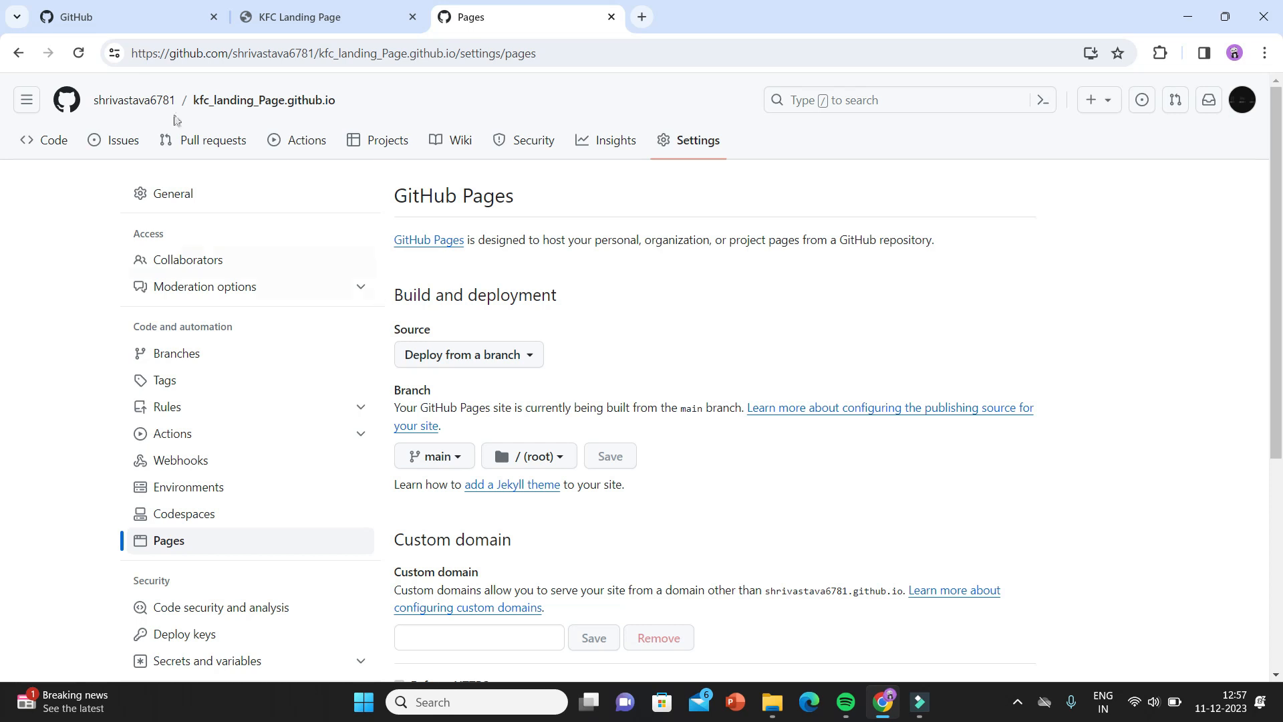
click(79, 54)
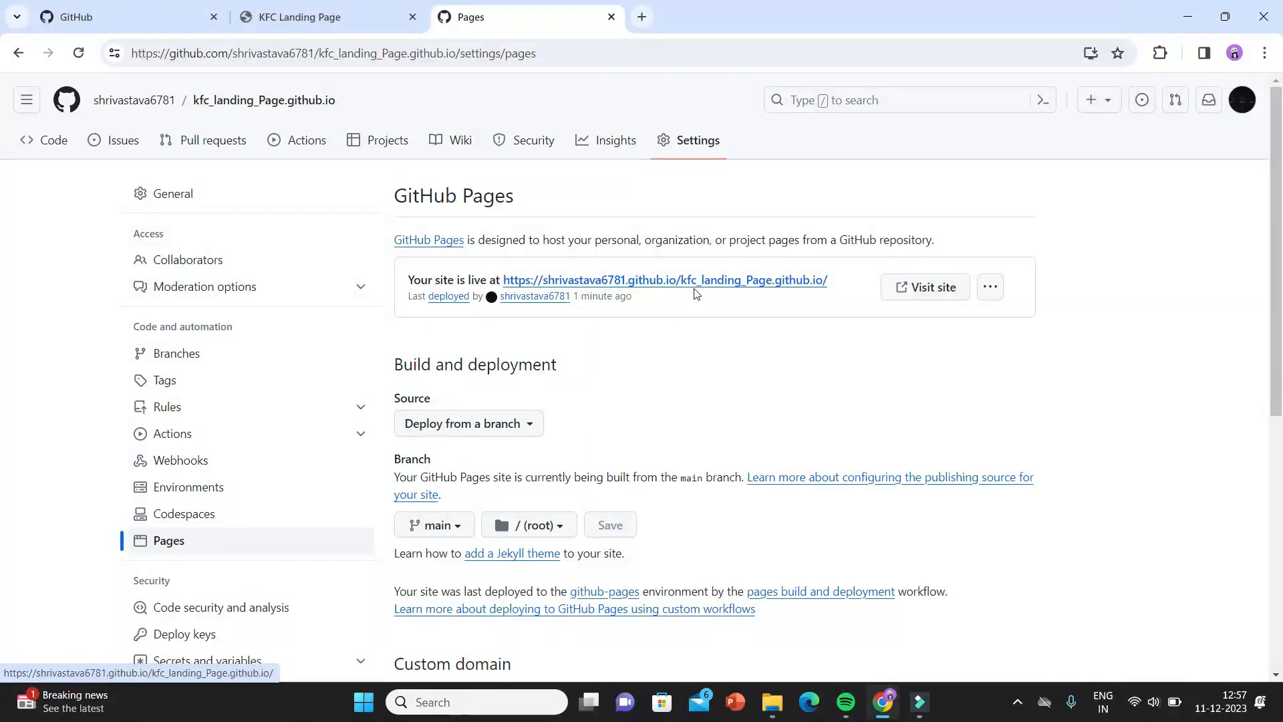
click(787, 287)
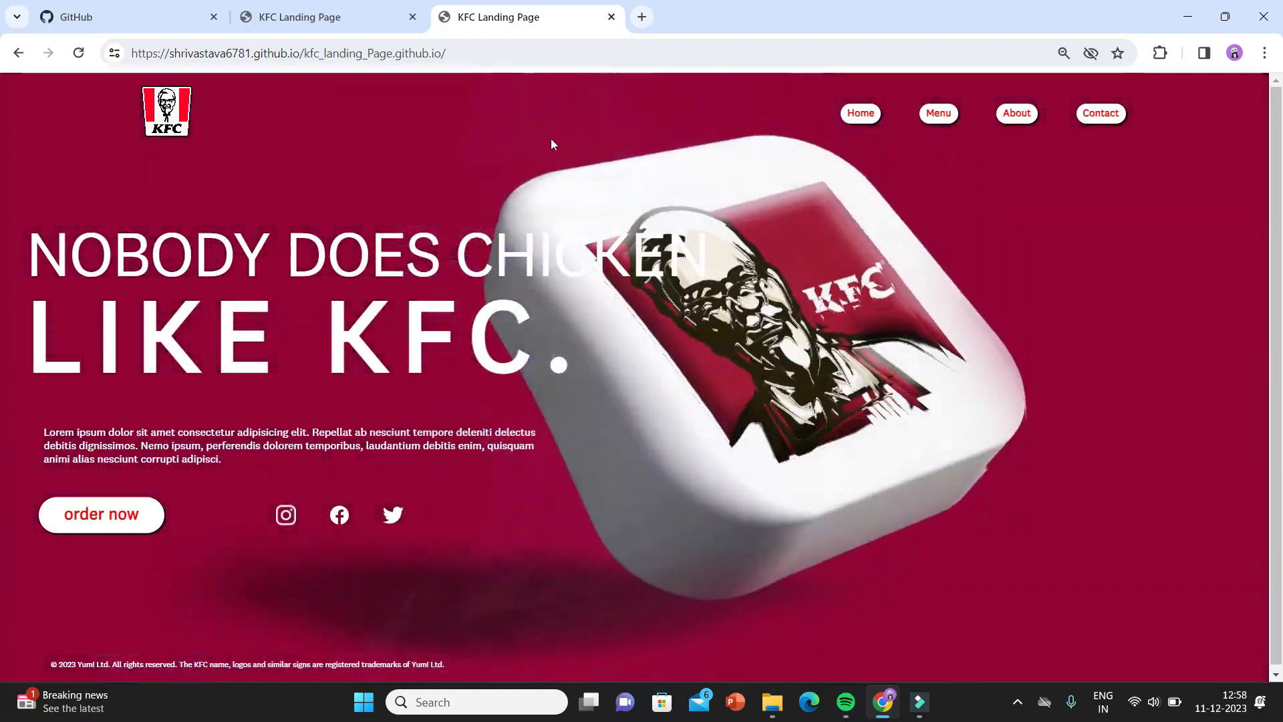
Step: Copy the published site's address, load it in a new browser tab, and return to the original site tab
click(493, 66)
key(ctrl+c)
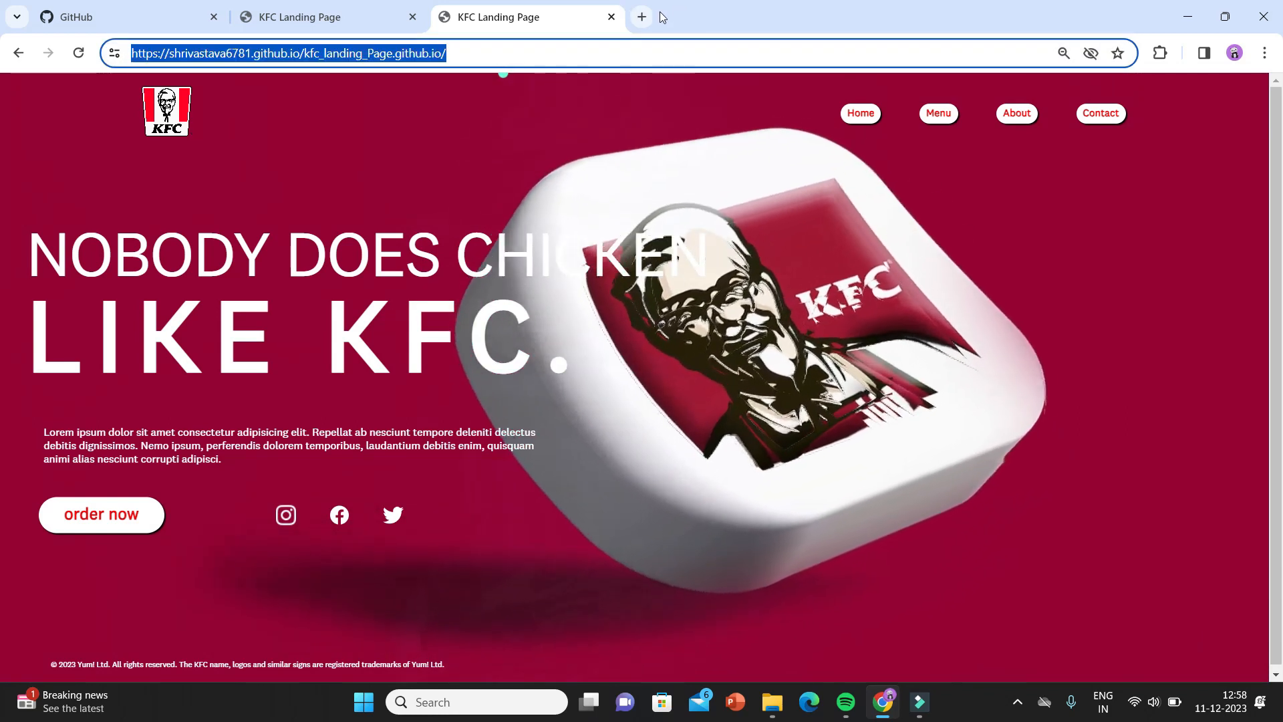
click(642, 17)
click(628, 45)
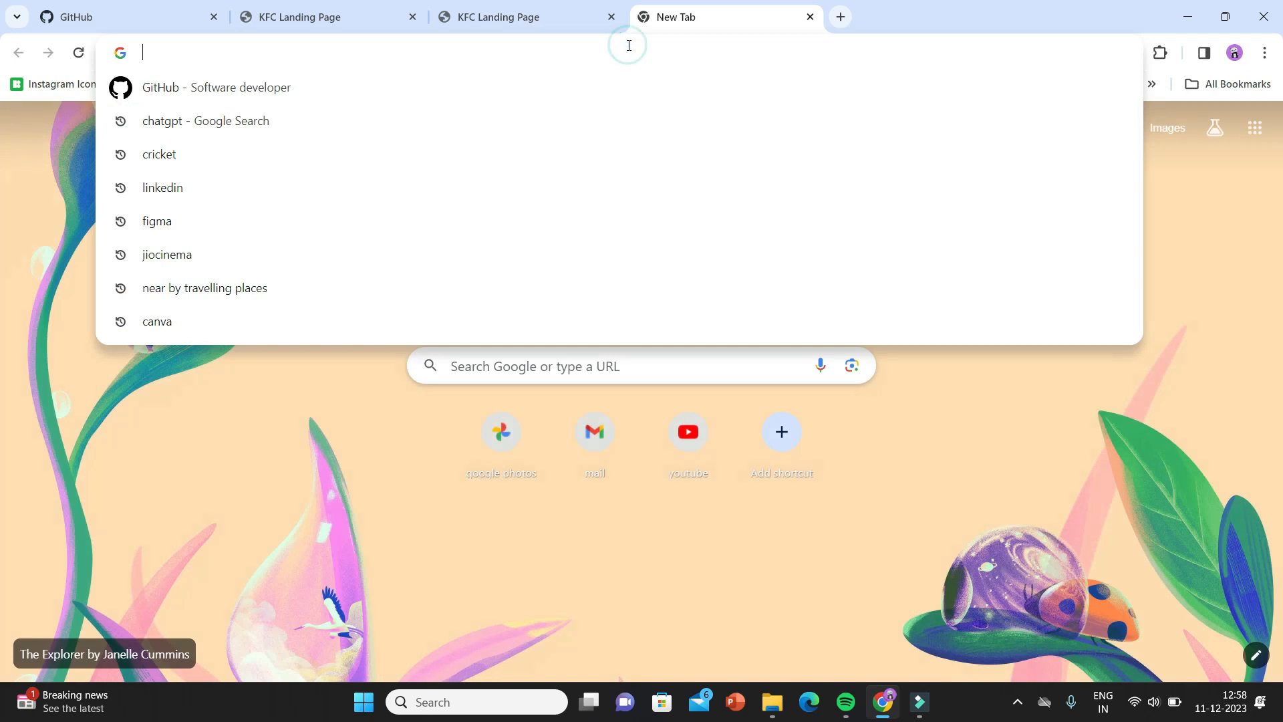
key(ctrl+v)
key(Return)
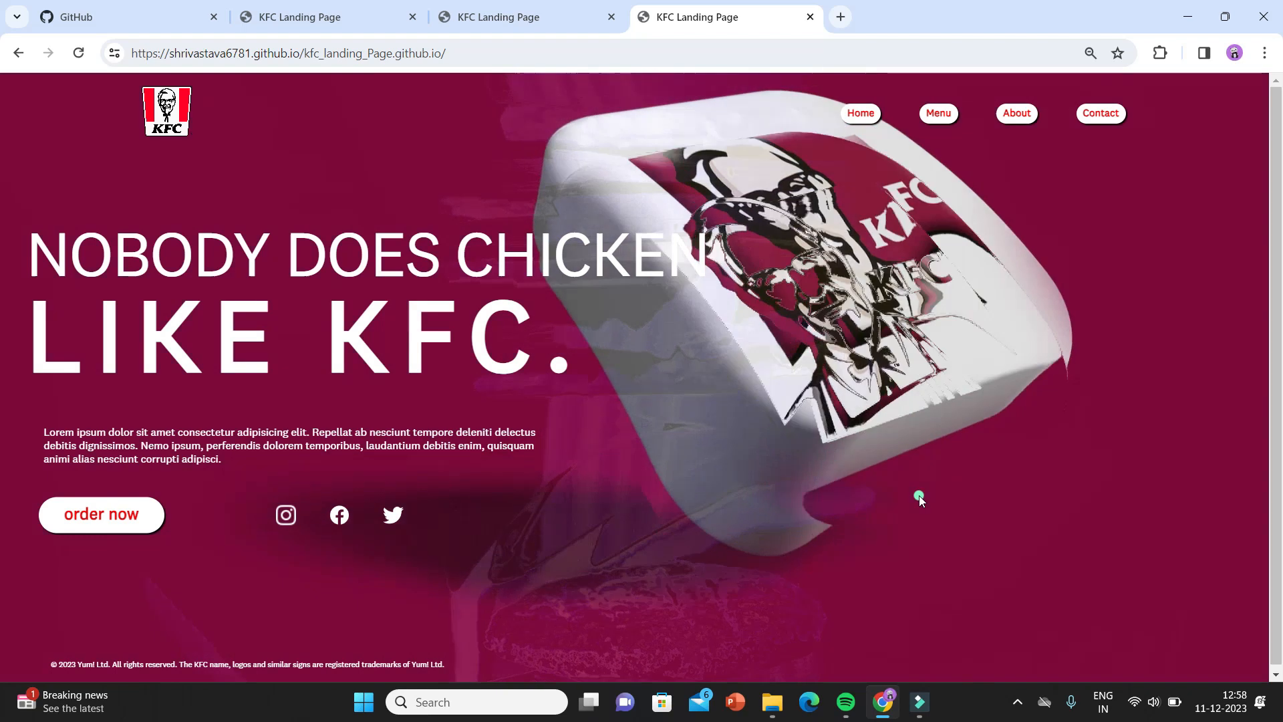
click(538, 27)
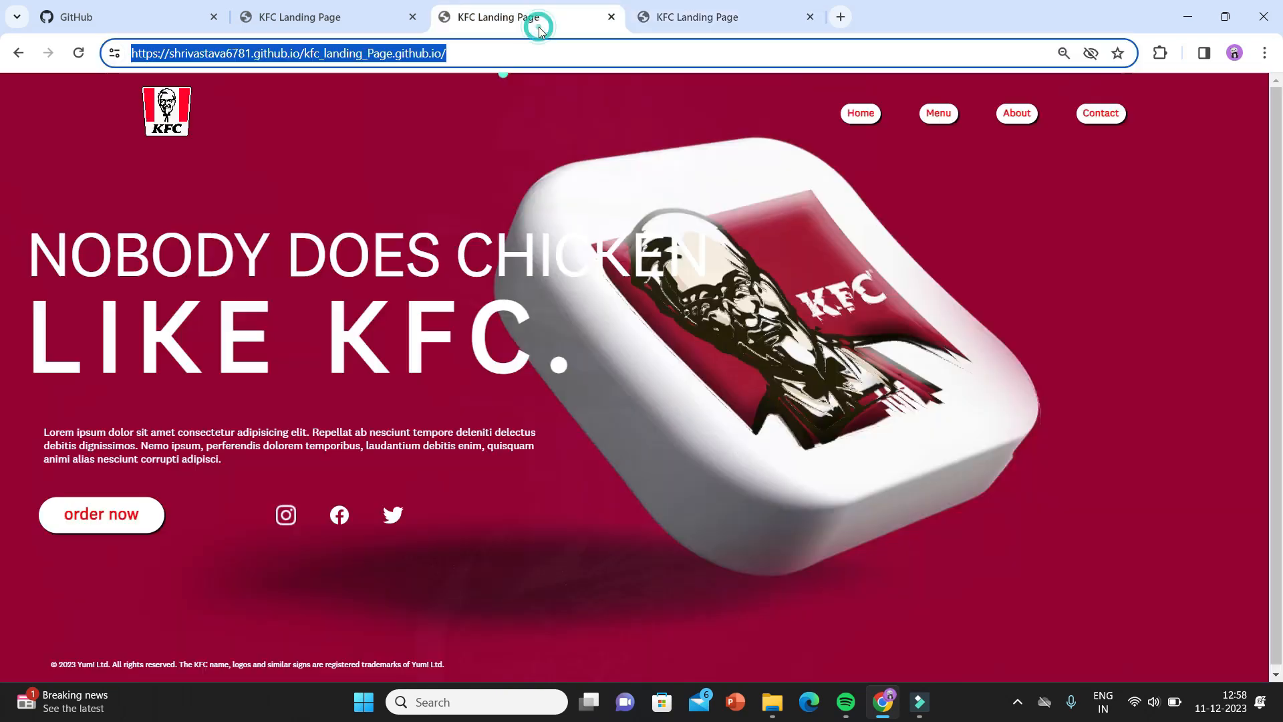